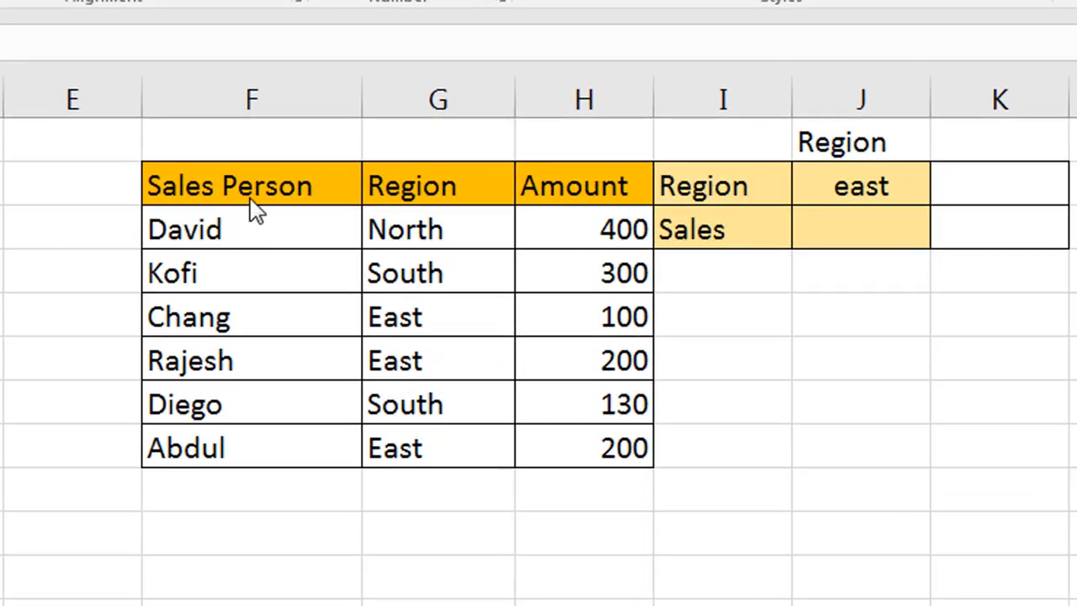
Review the salesperson, region and amount columns of the sales table
drag(251, 225, 282, 441)
drag(456, 236, 489, 462)
drag(596, 229, 575, 493)
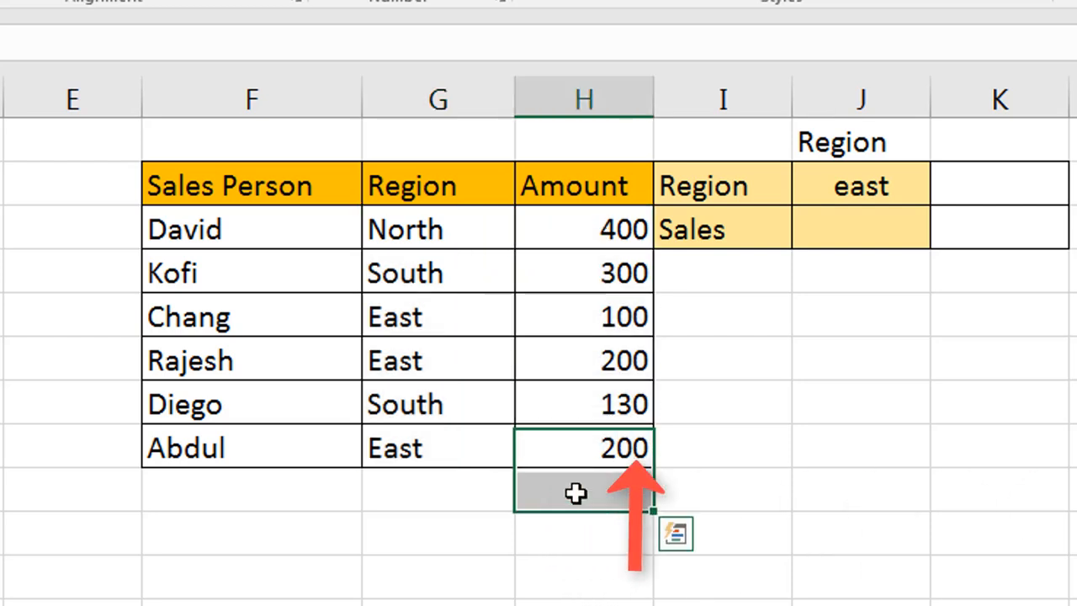
click(575, 493)
click(541, 402)
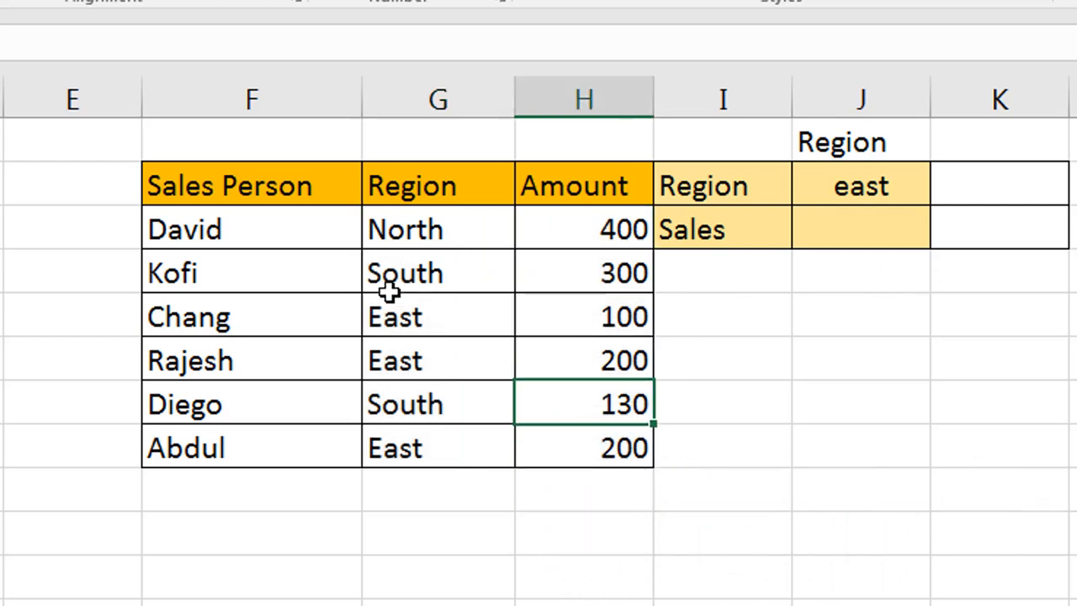
click(413, 236)
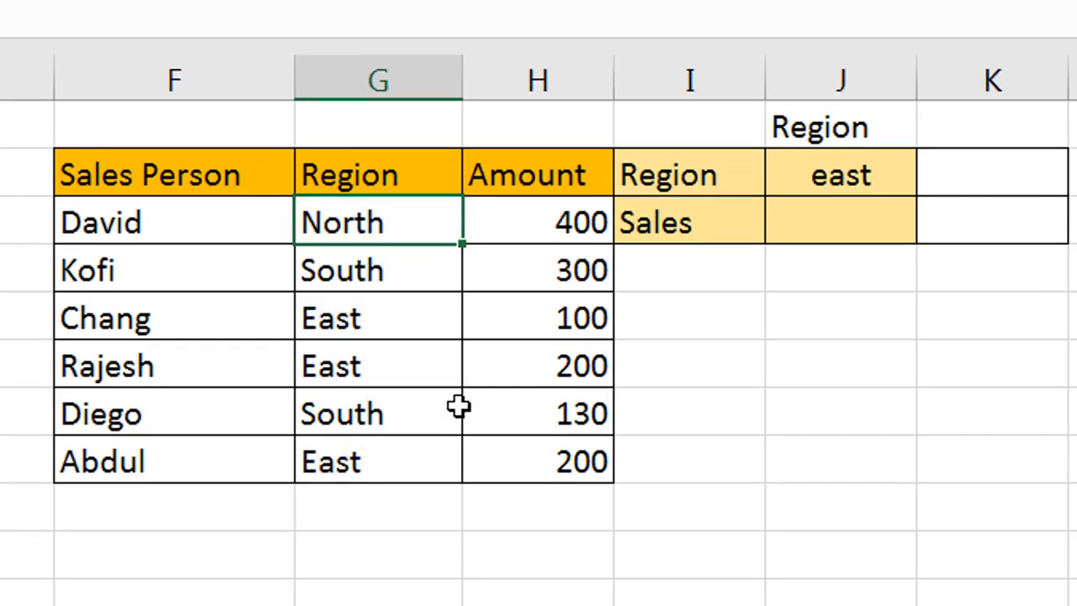
click(539, 367)
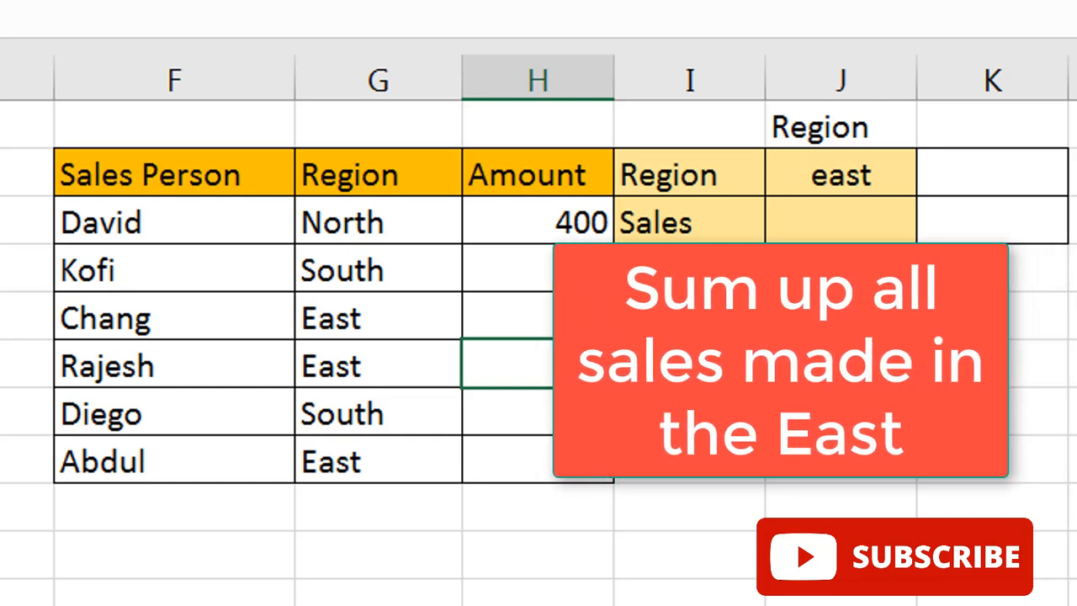
Begin a SUMIF formula in K5 with the region cells G6:G11 as its range
click(827, 229)
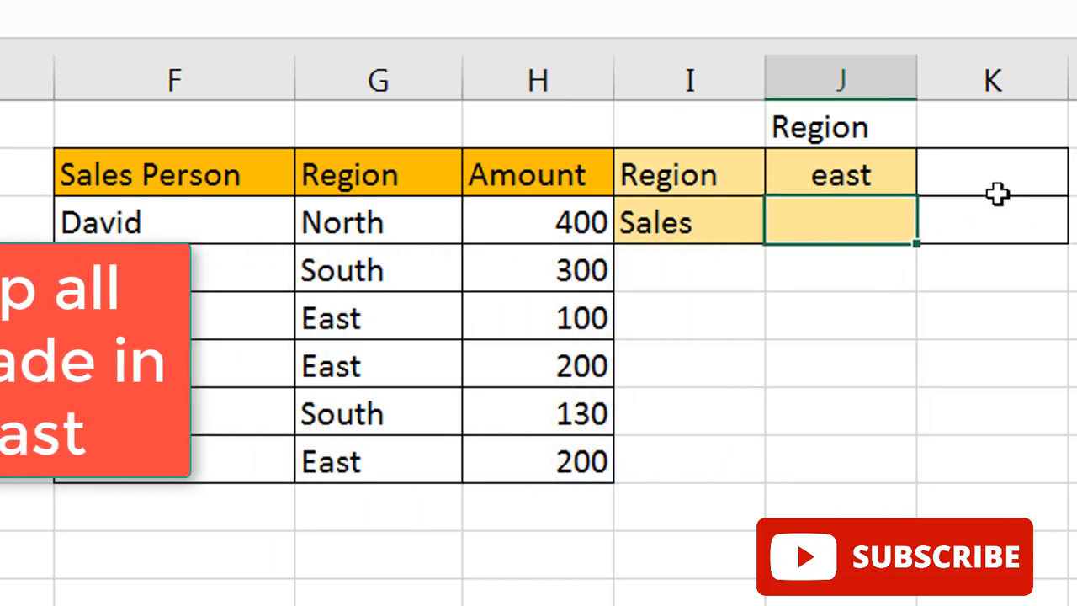
click(987, 180)
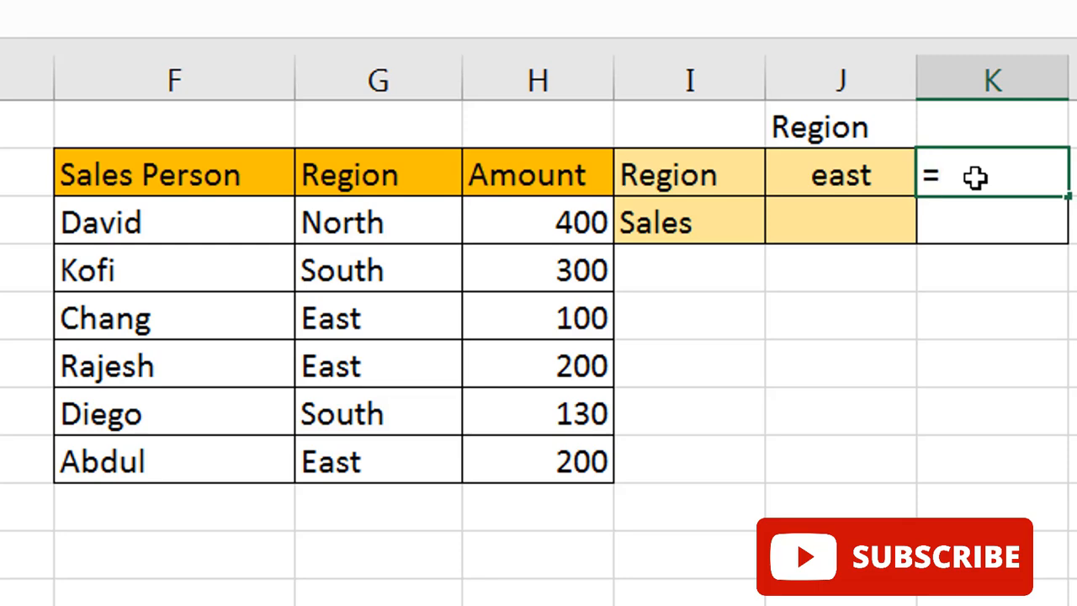
text(sumif)
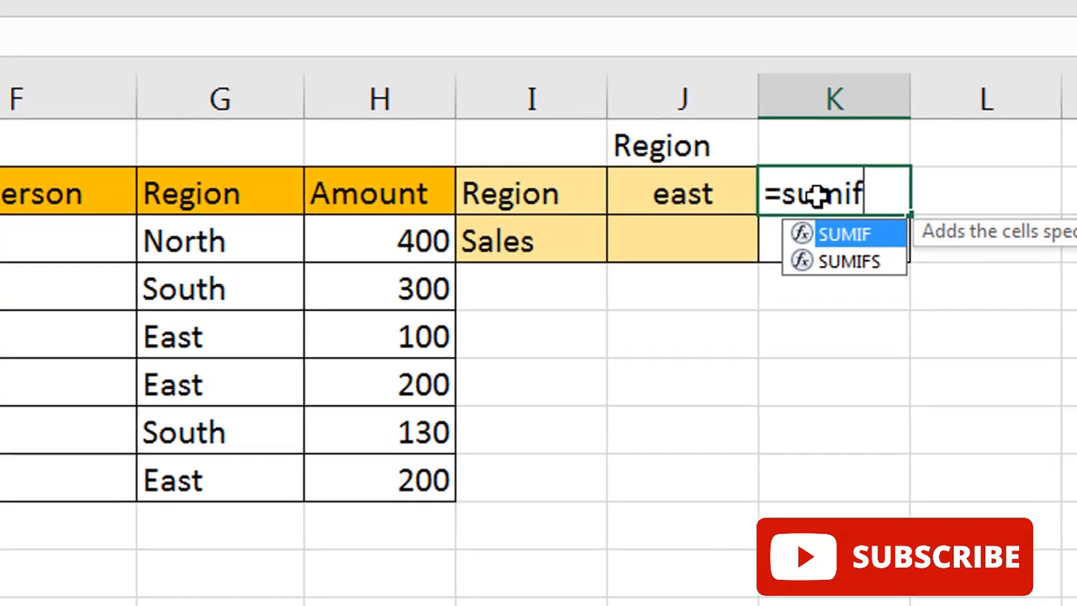
text(()
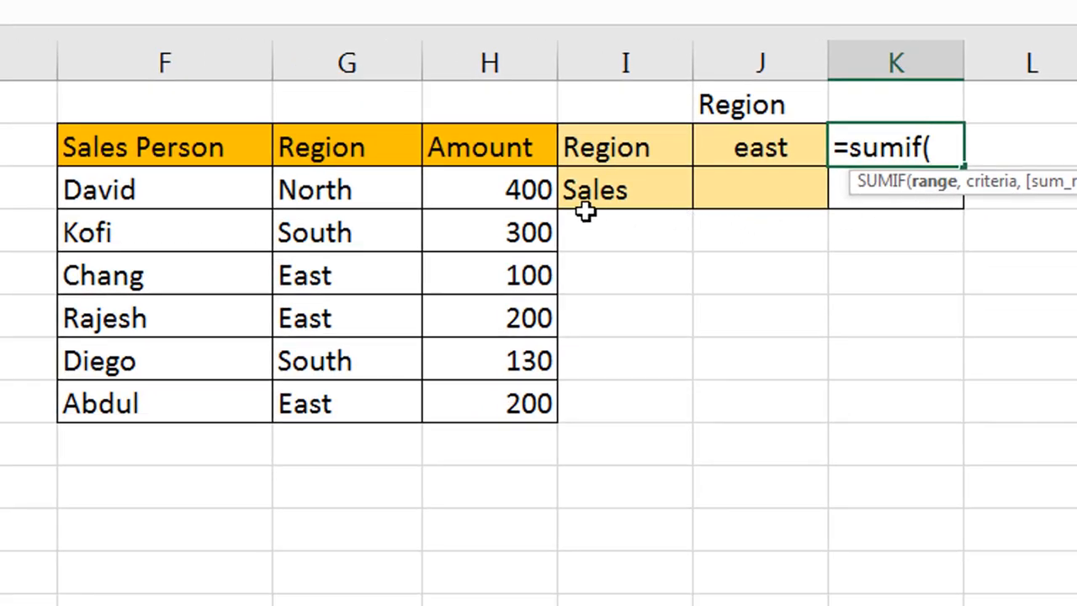
drag(352, 189, 348, 404)
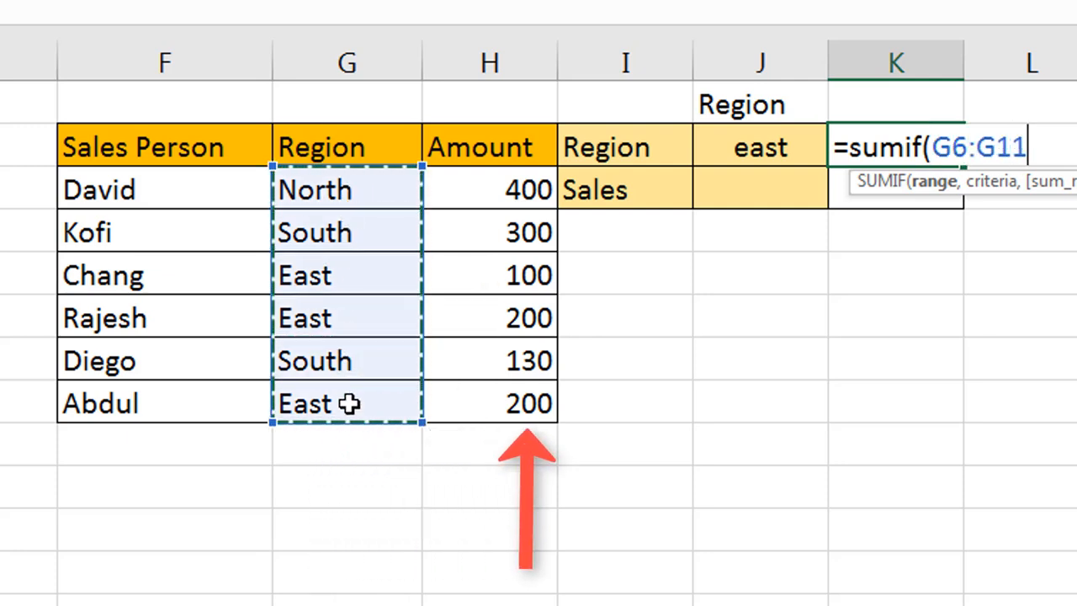
text(,)
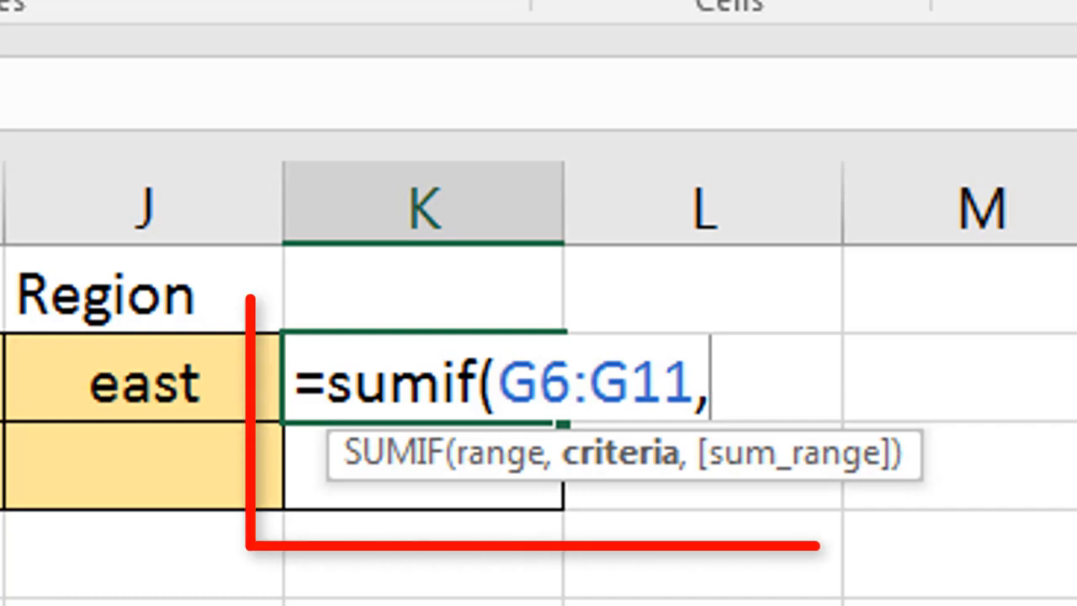
Complete the SUMIF formula in K5 with the criteria "east" and the sum range H6:H11
text(")
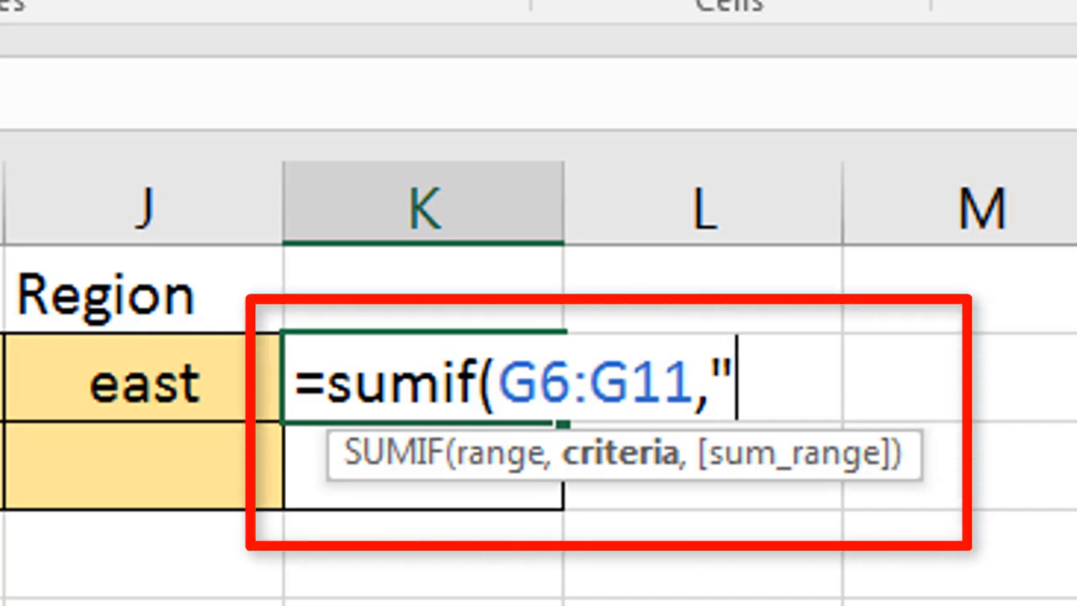
text(e)
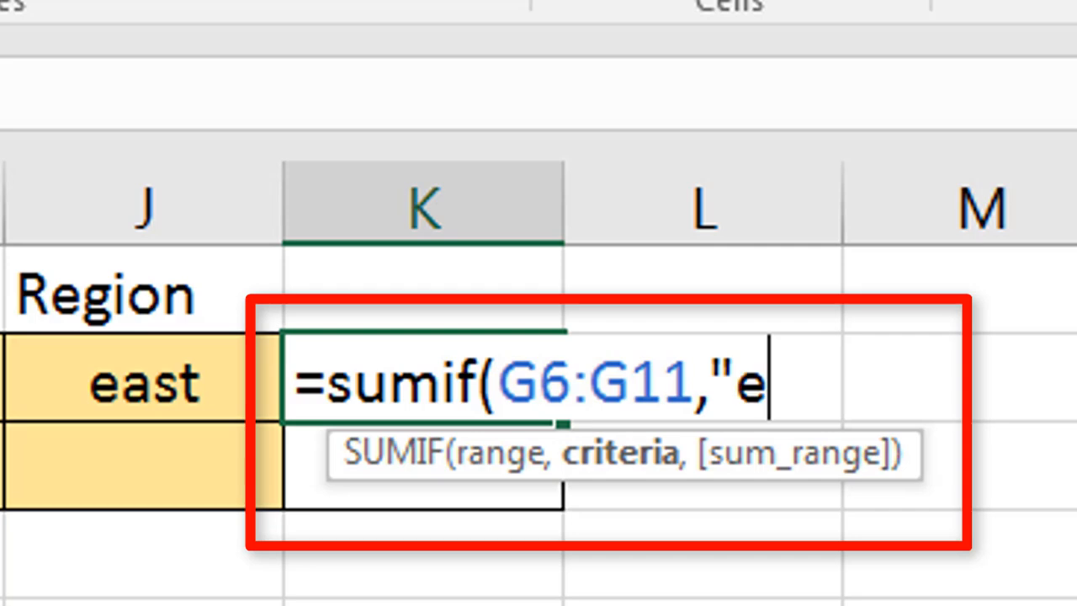
text(ast)
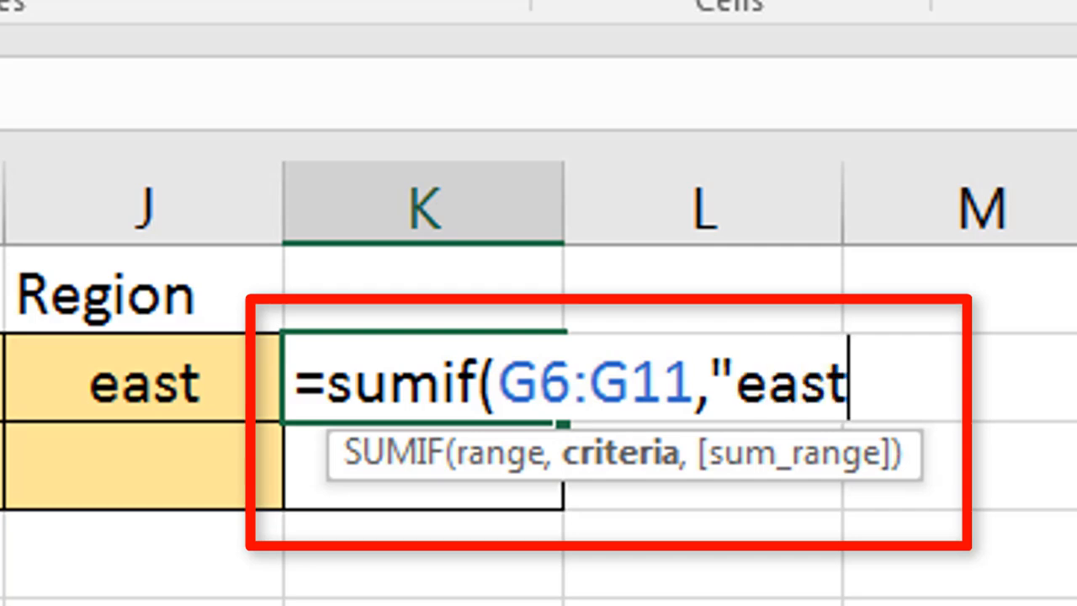
text(")
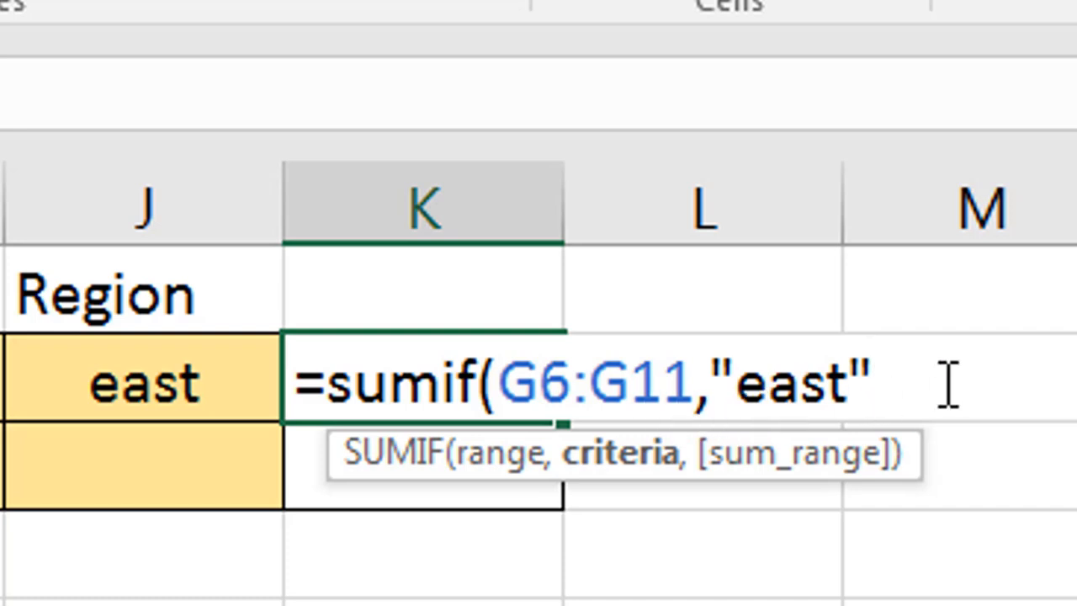
text(,)
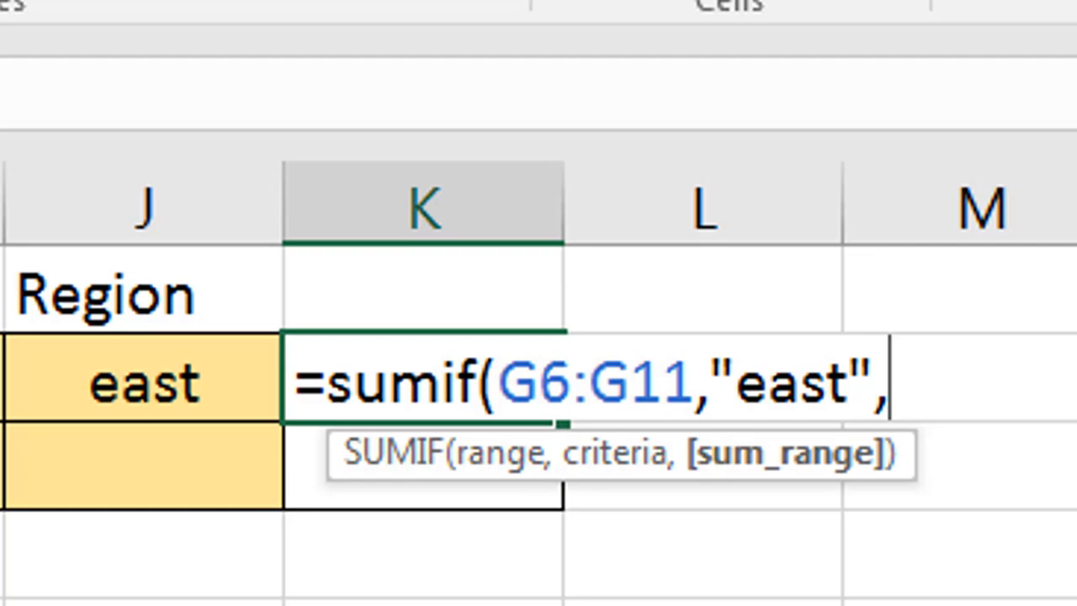
drag(413, 207, 423, 384)
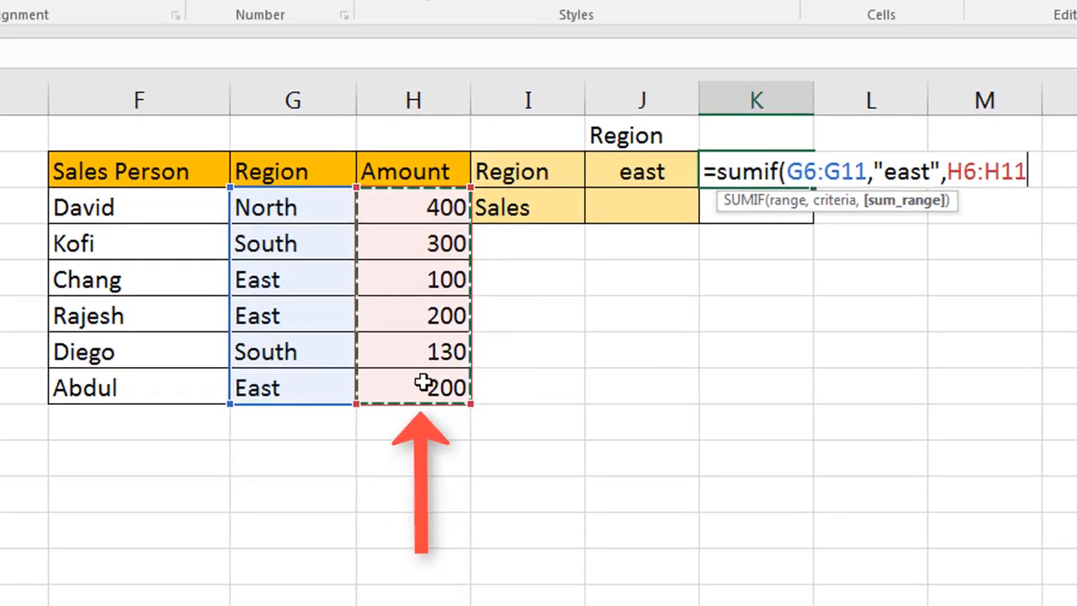
text())
key(Return)
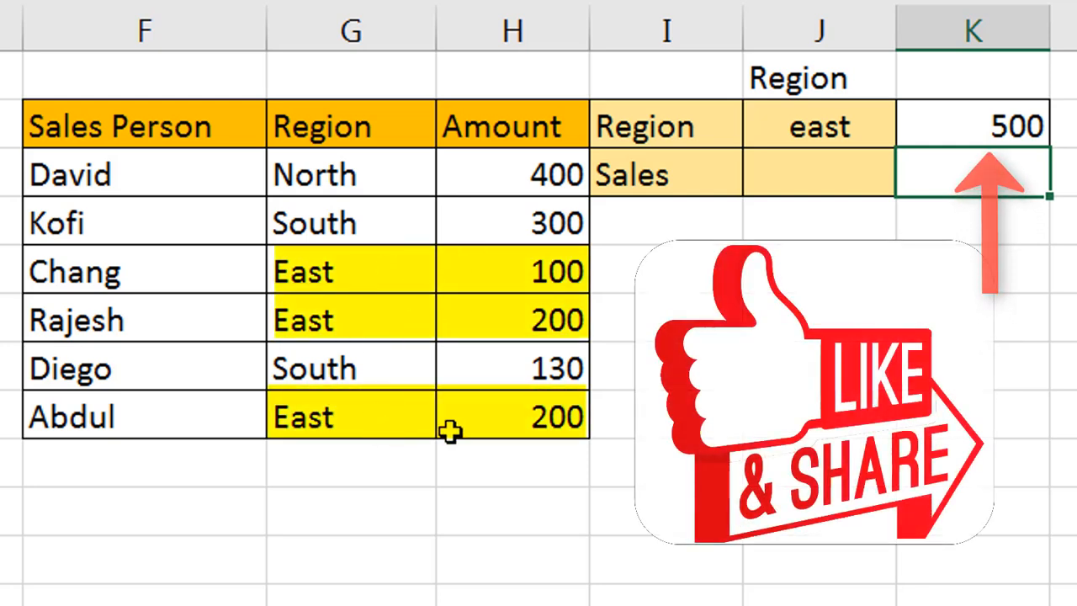
Check the three East sales amounts that the SUMIF formula adds up
click(545, 425)
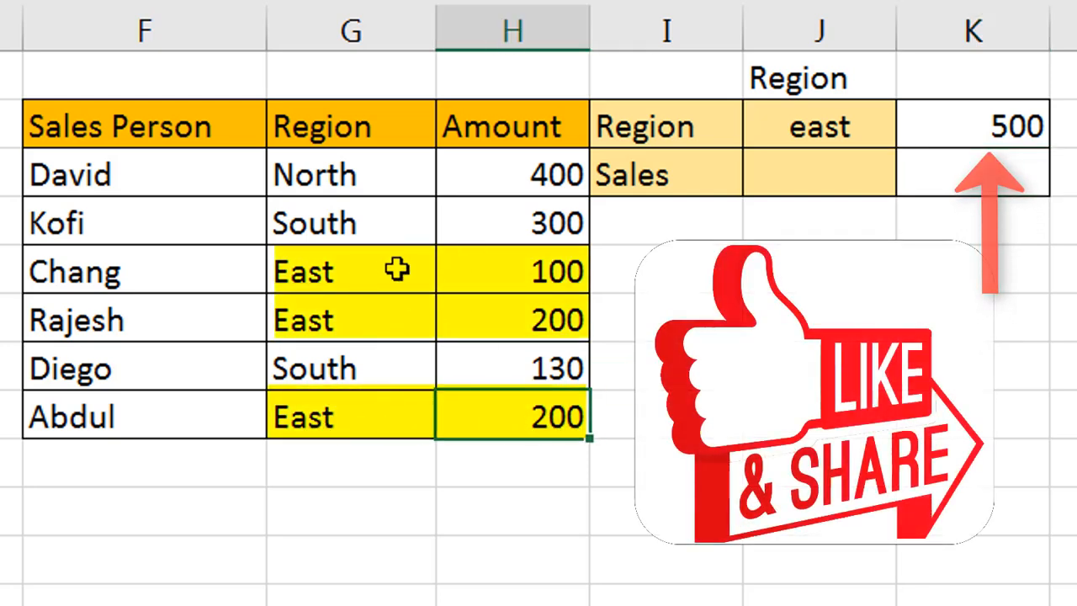
click(544, 274)
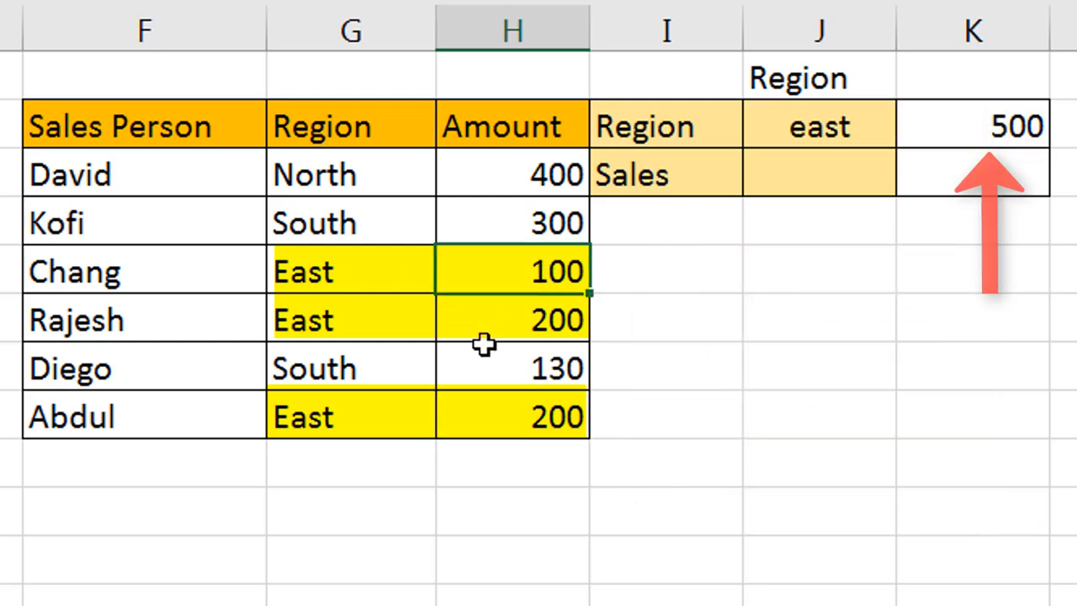
click(533, 322)
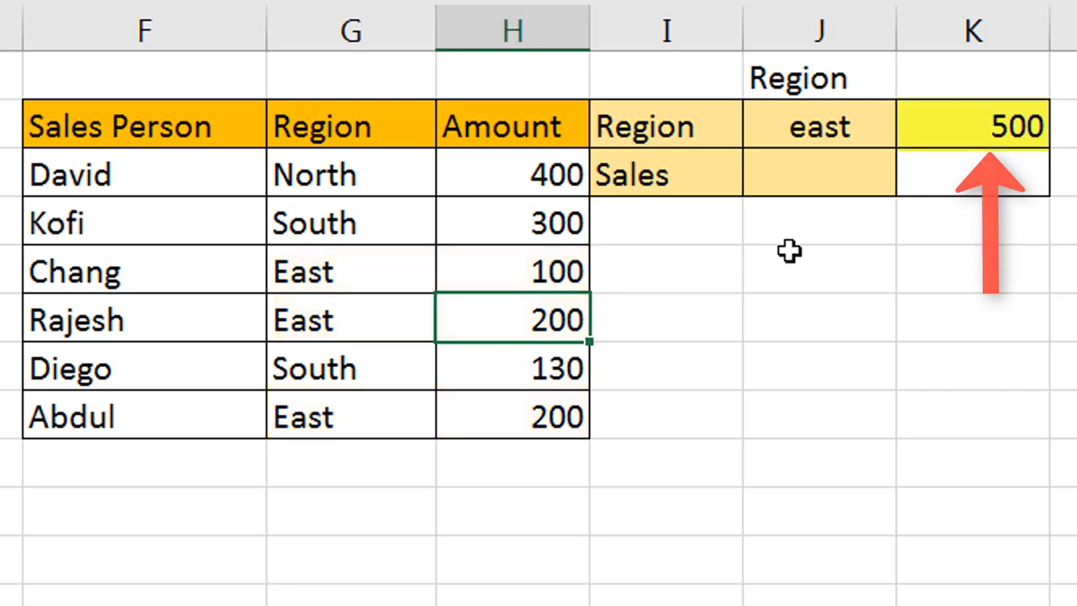
Change the East sales amounts to 300 in H11 and 20 in H8 to test the formula
click(549, 407)
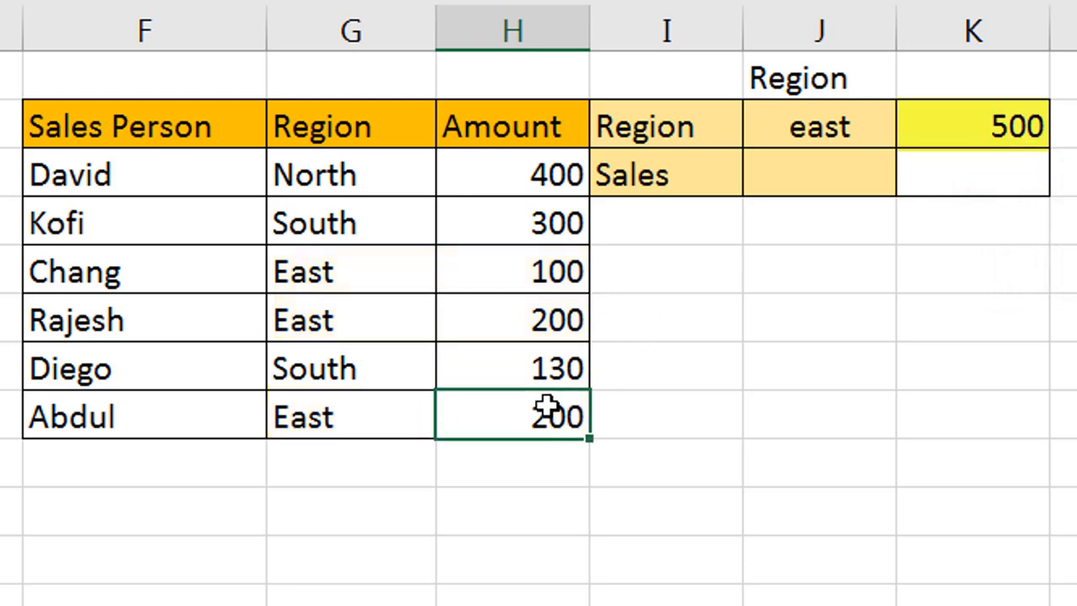
text(300)
key(Return)
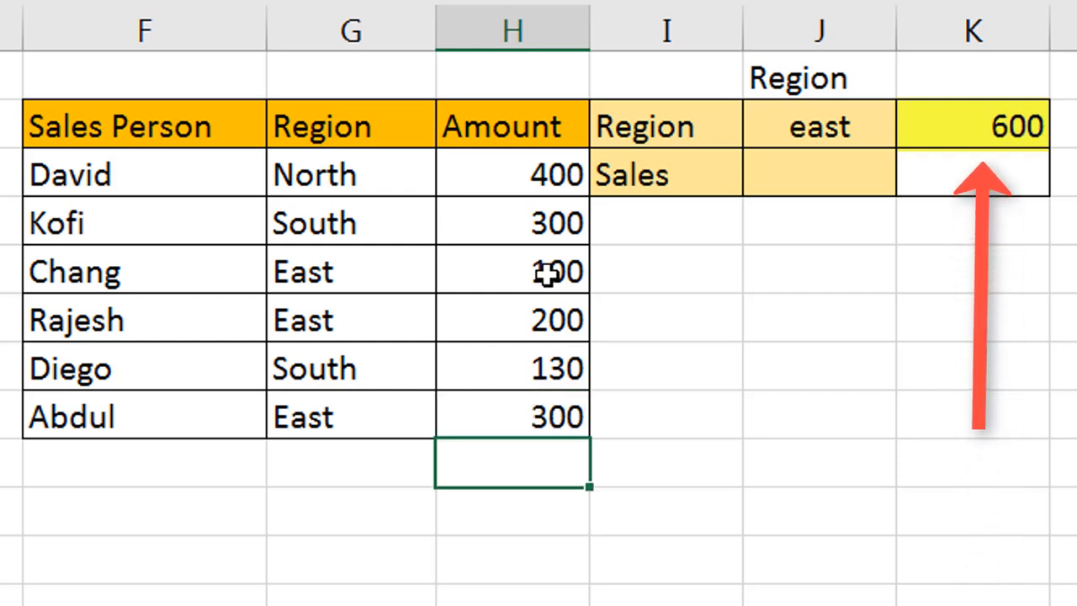
click(510, 270)
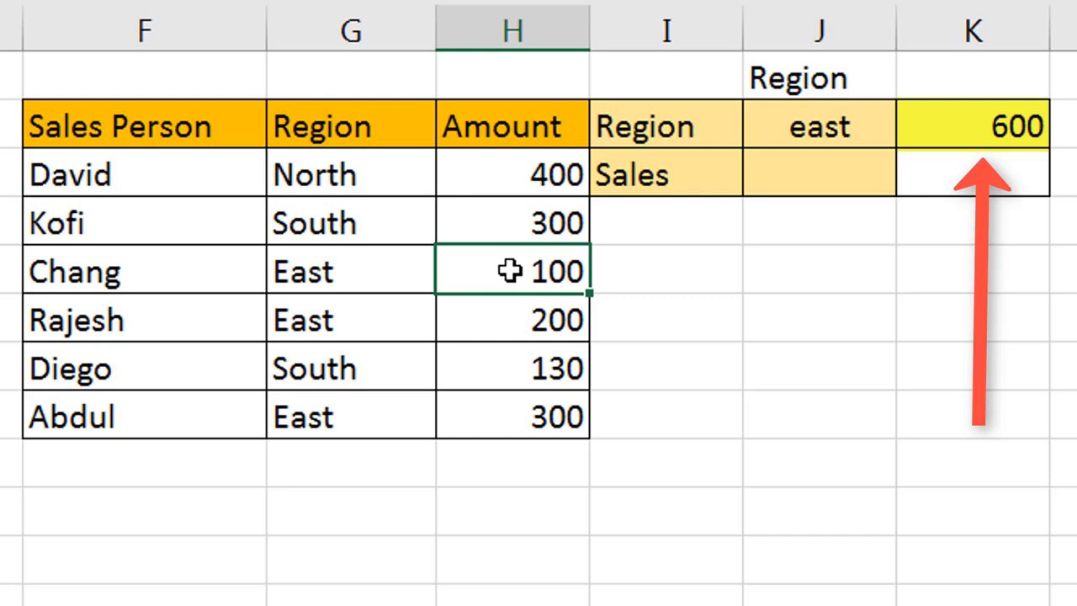
key(Return)
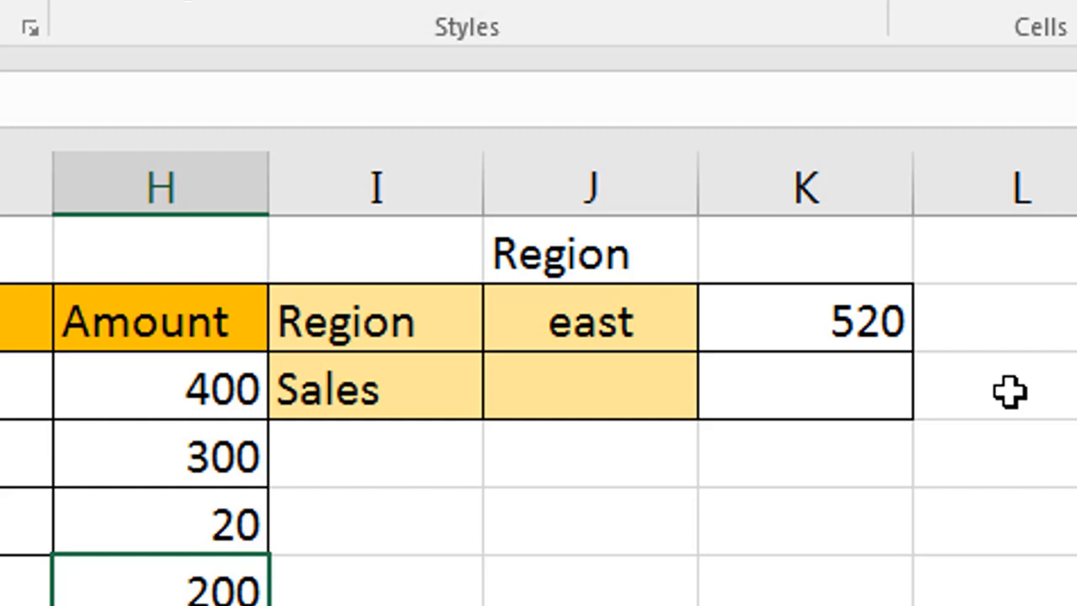
Replace the "east" criteria in the K5 SUMIF formula with a reference to cell J5
click(854, 321)
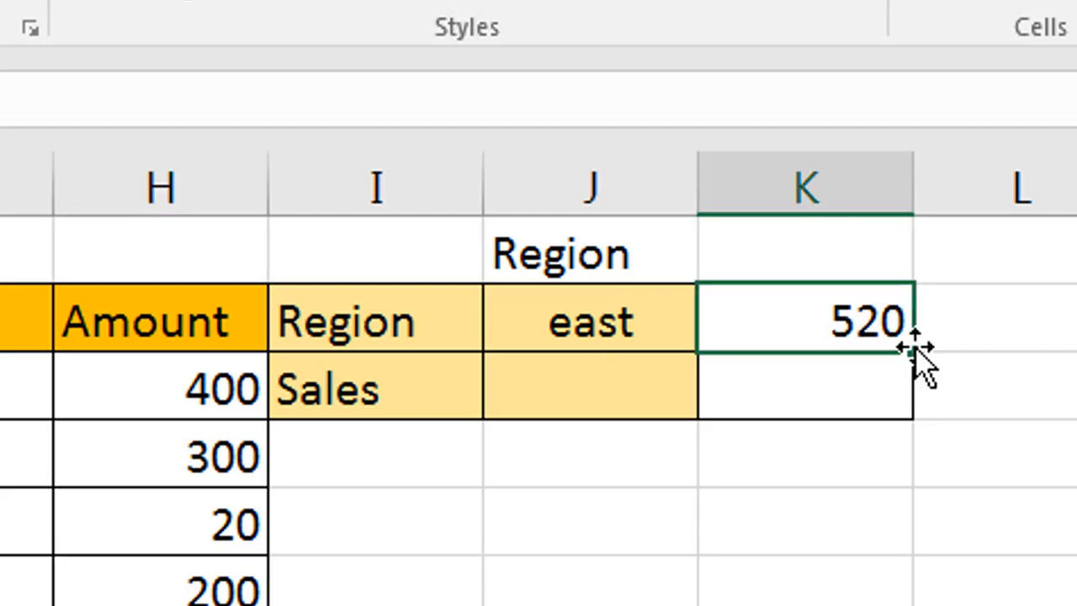
double_click(846, 322)
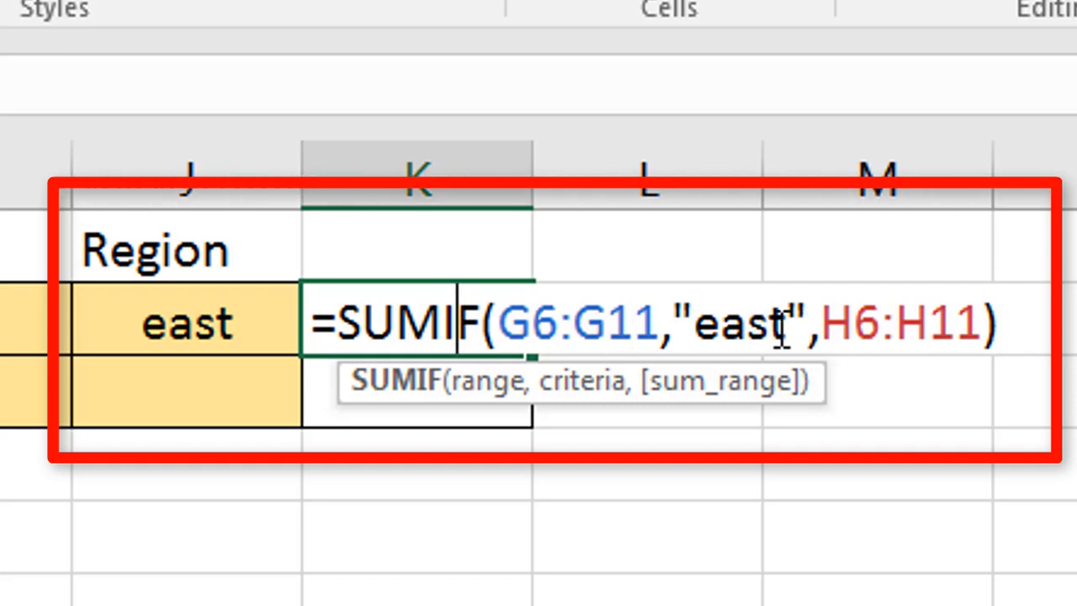
drag(804, 322, 680, 323)
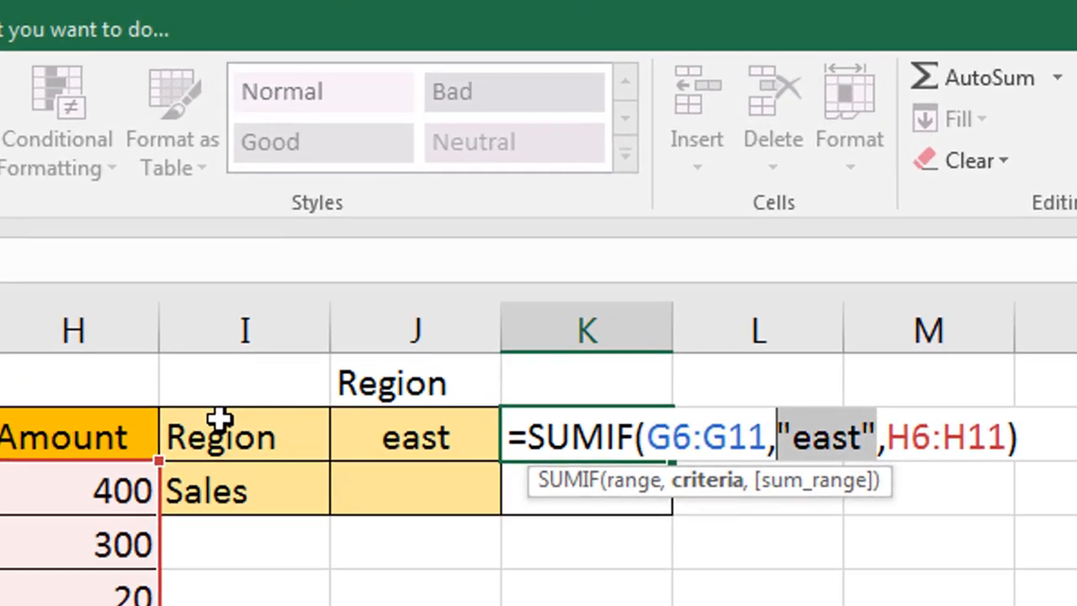
text(j)
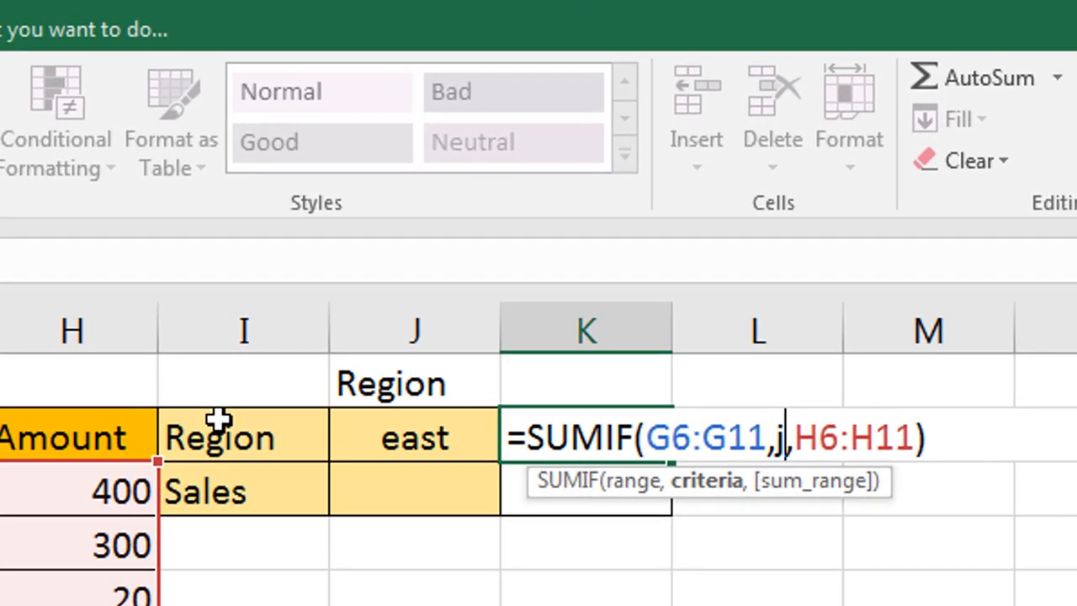
text(5)
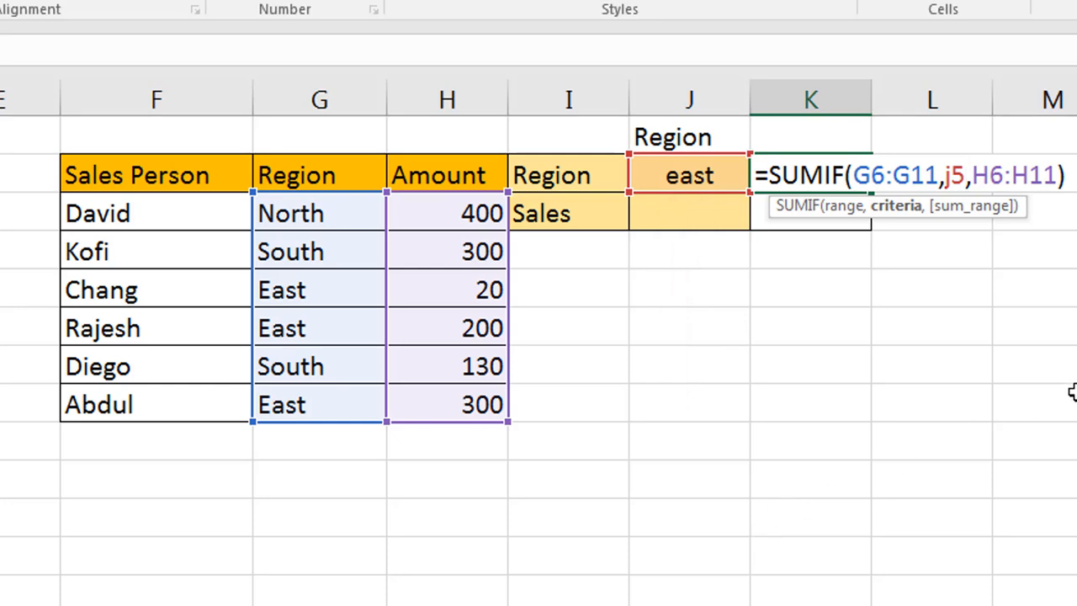
key(Return)
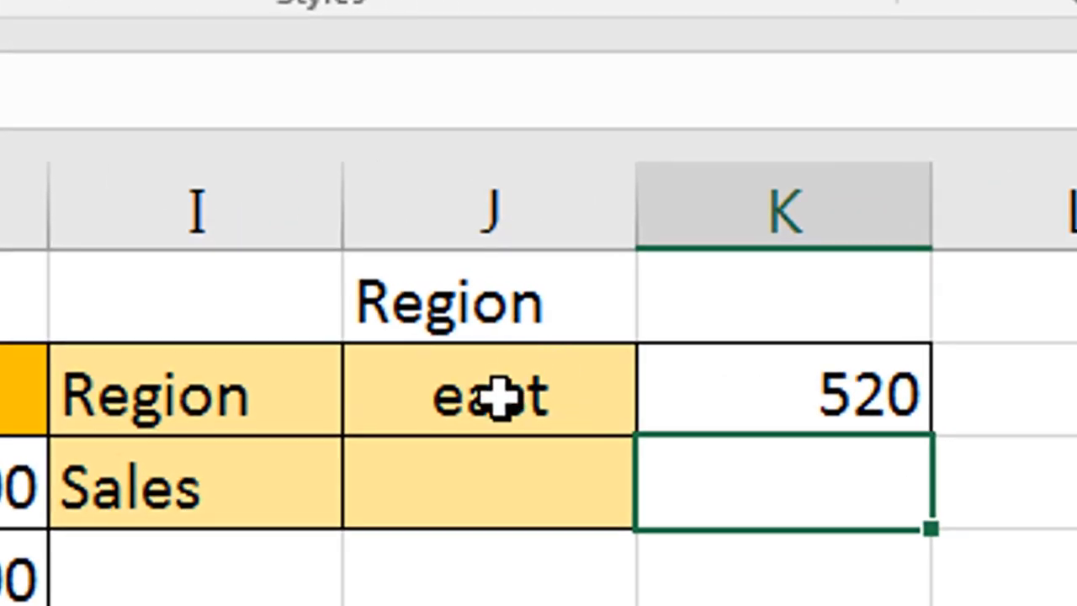
Test the cell-based criteria by changing the region in J5 to north, followed by south
click(835, 210)
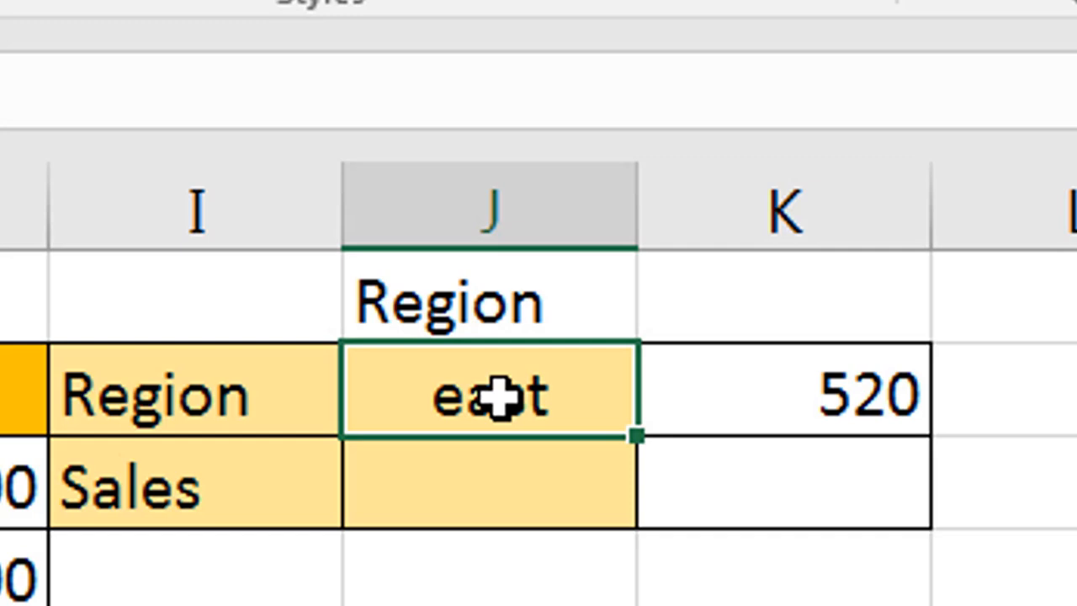
text(north)
key(Return)
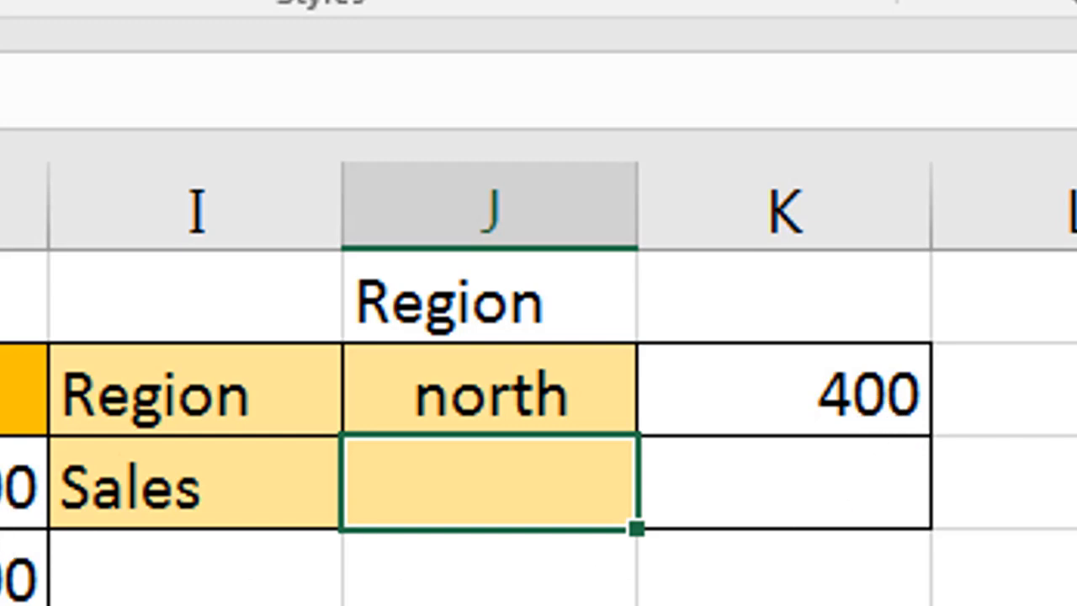
click(458, 400)
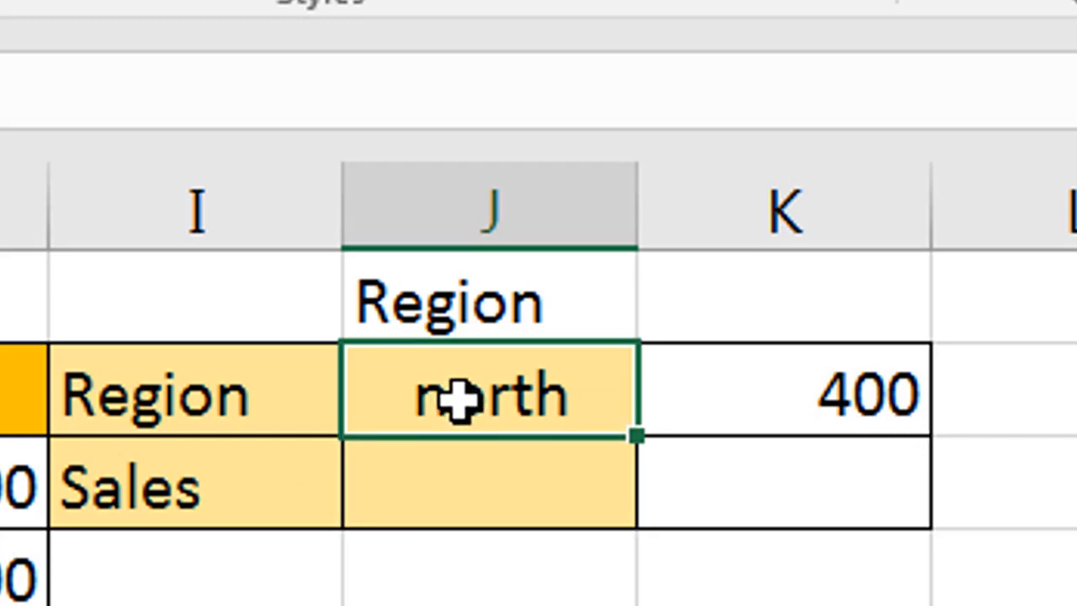
text(south)
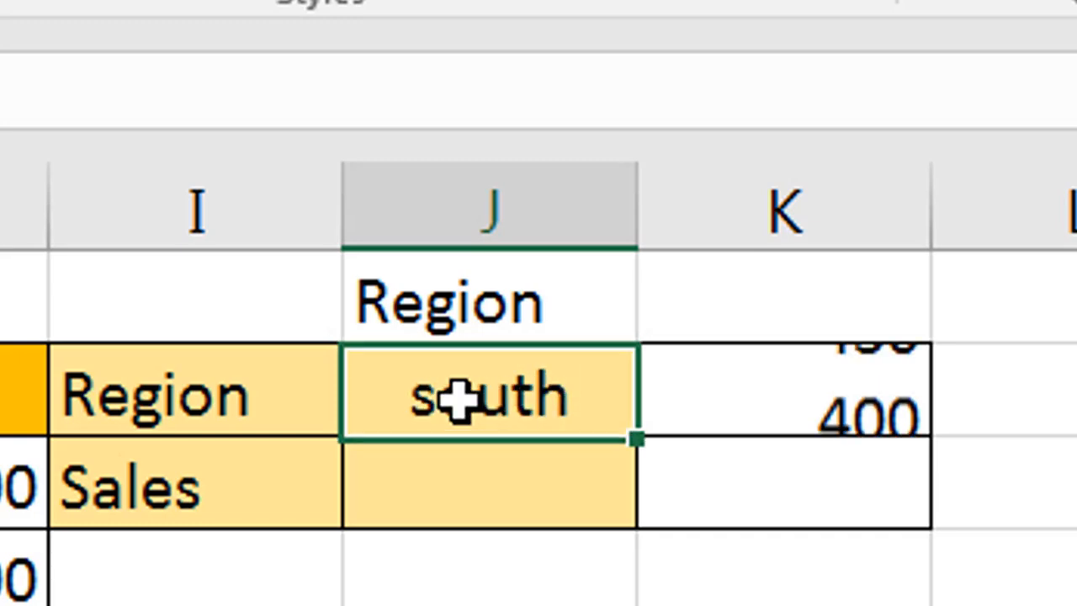
key(Return)
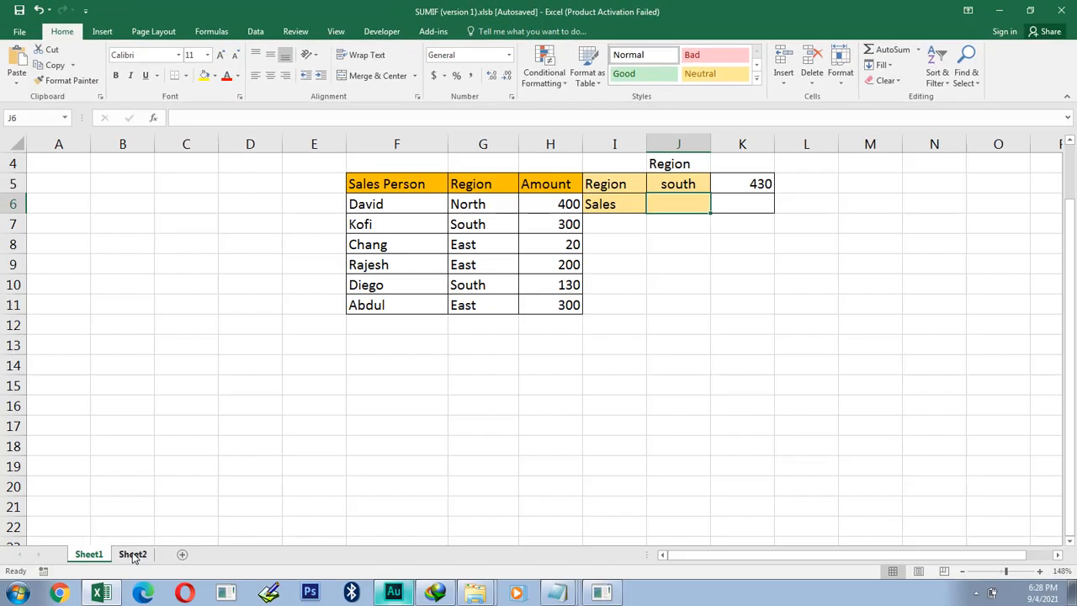
Switch to Sheet2 and look over the Year, Date and Value columns of its table
click(133, 555)
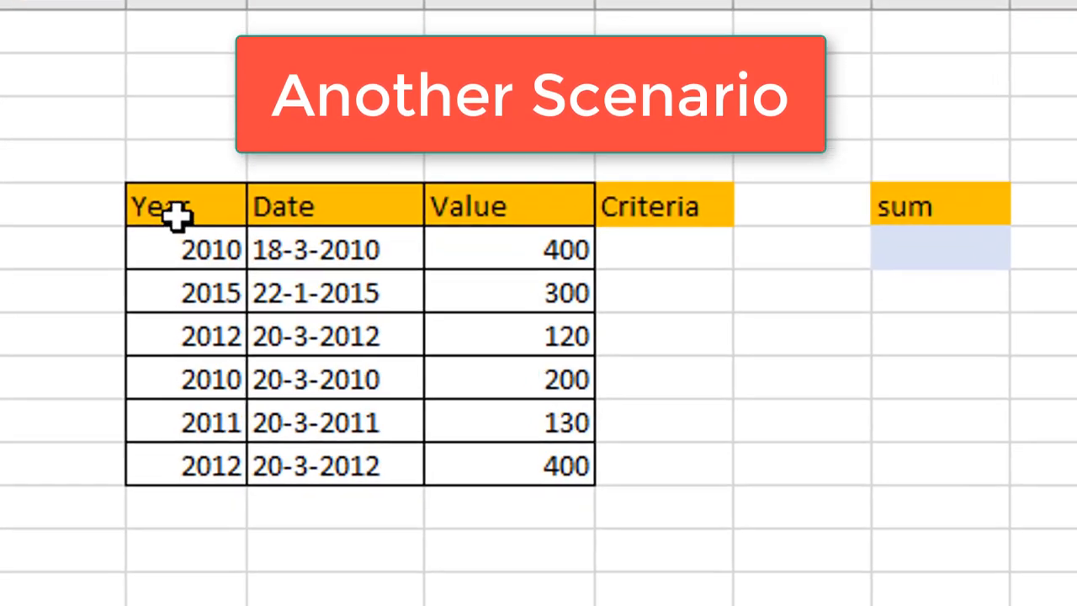
click(160, 253)
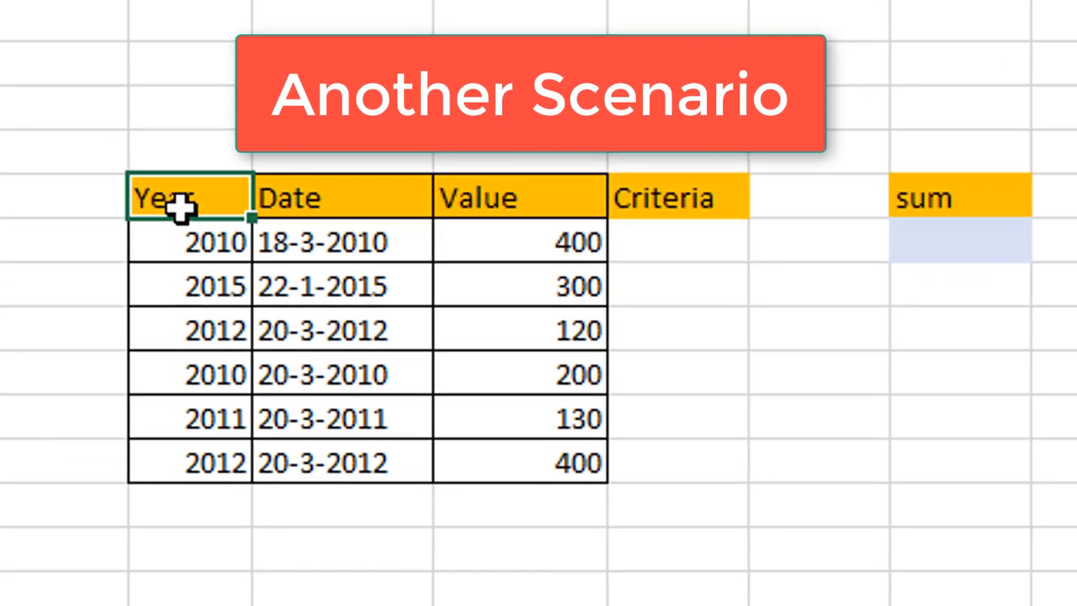
click(370, 202)
click(230, 209)
click(358, 206)
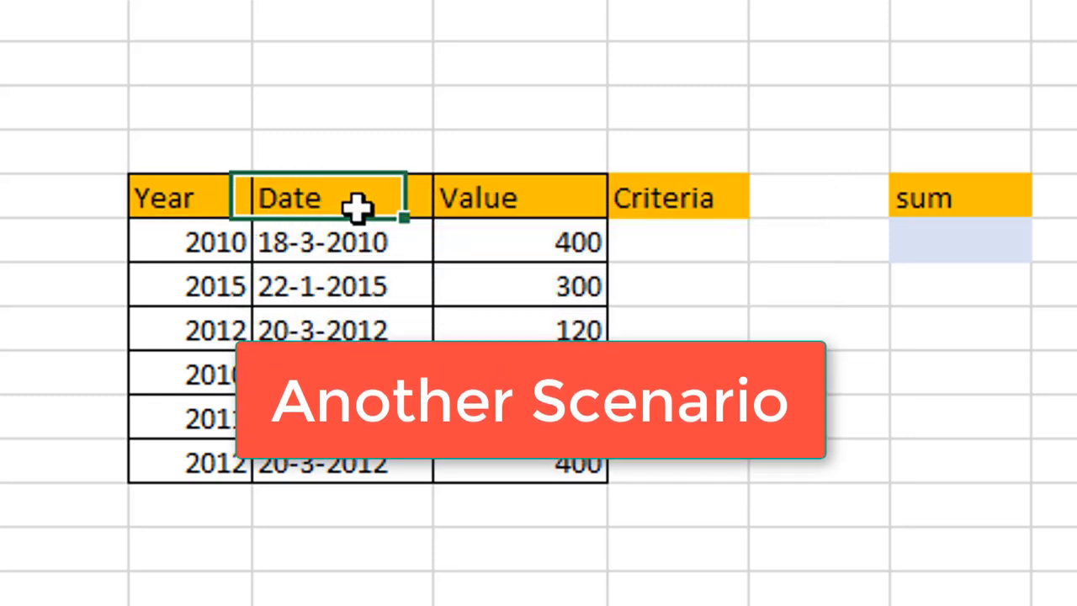
click(518, 211)
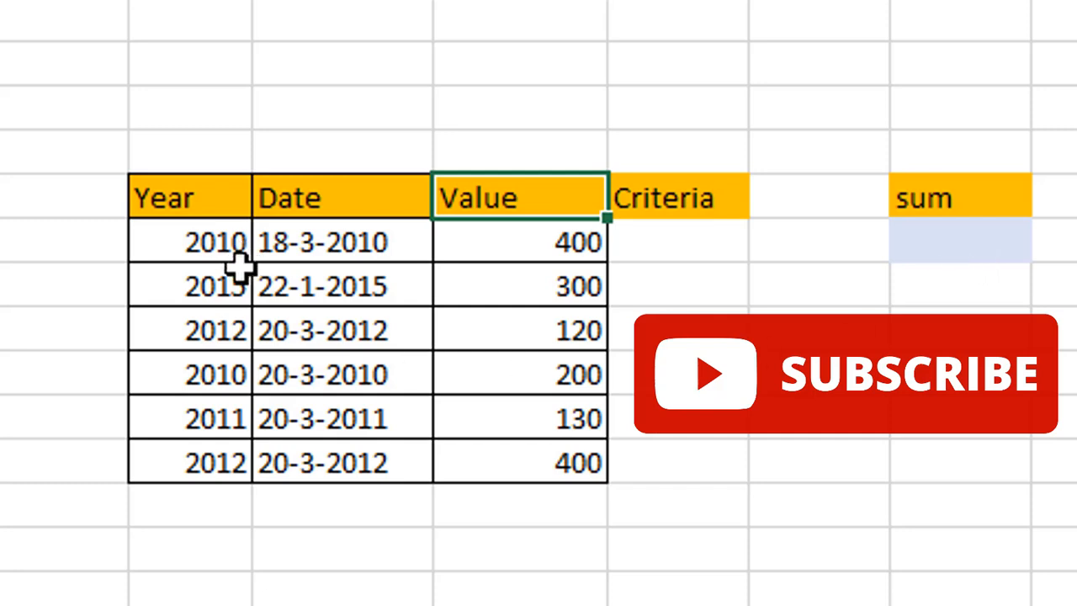
Enter 2010 as a trial year in criteria cell G6 and clear it again
click(680, 247)
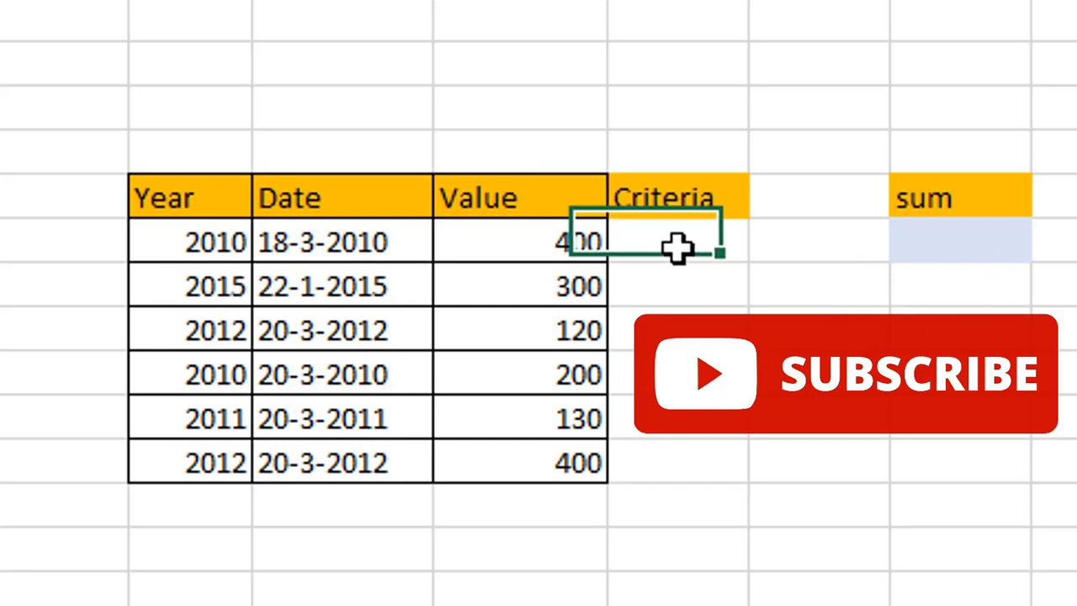
double_click(687, 246)
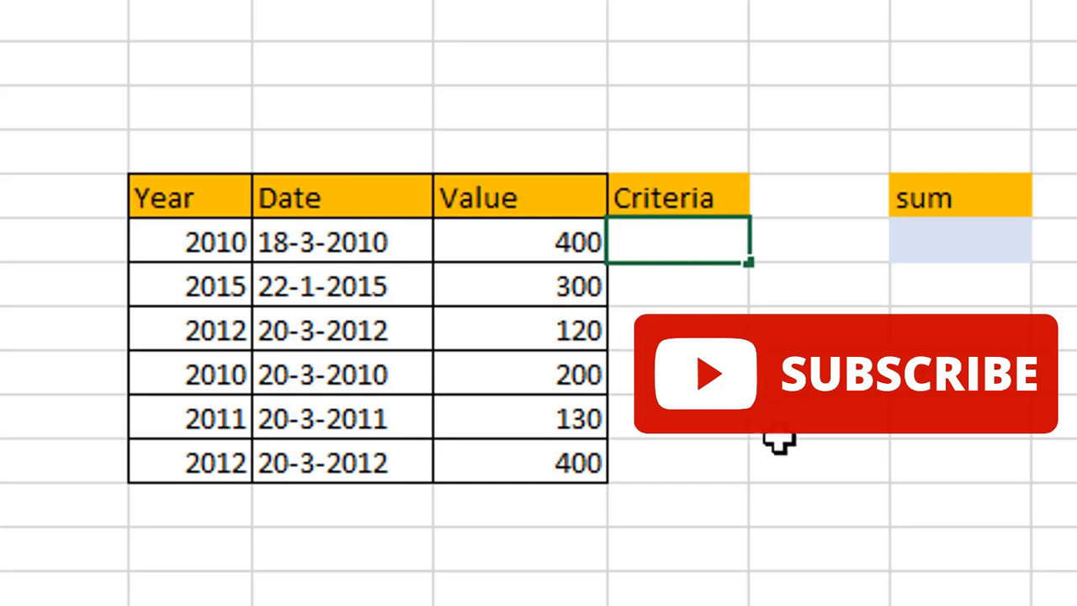
click(779, 436)
click(656, 250)
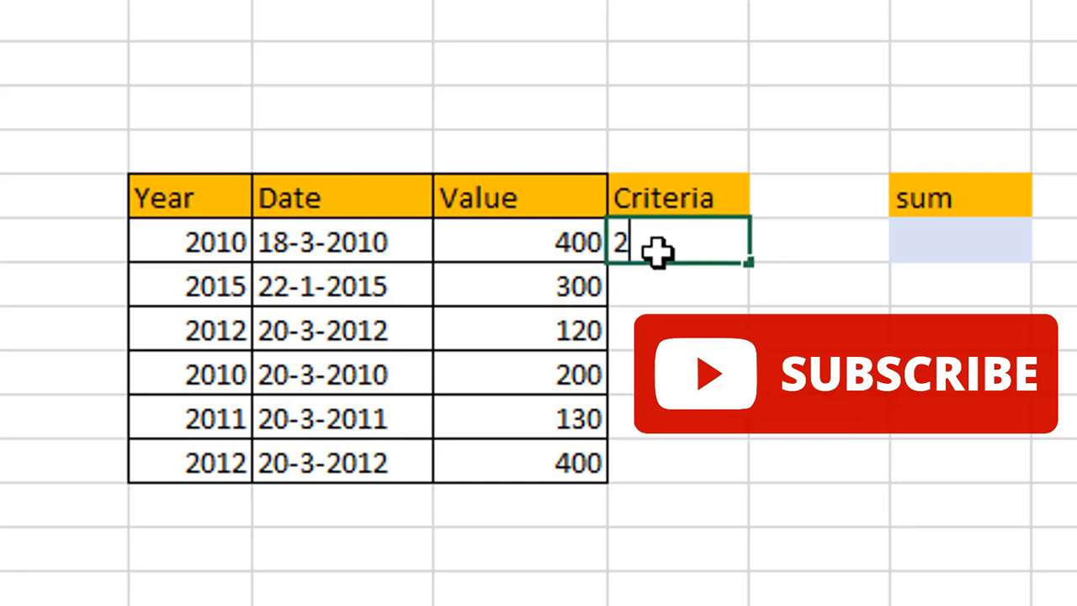
key(Return)
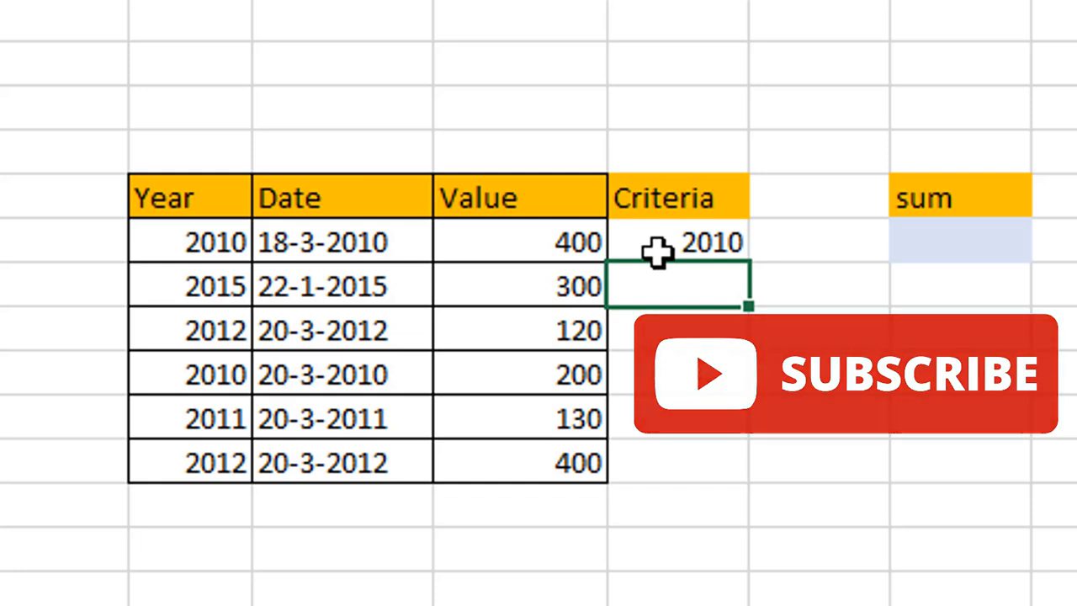
click(657, 250)
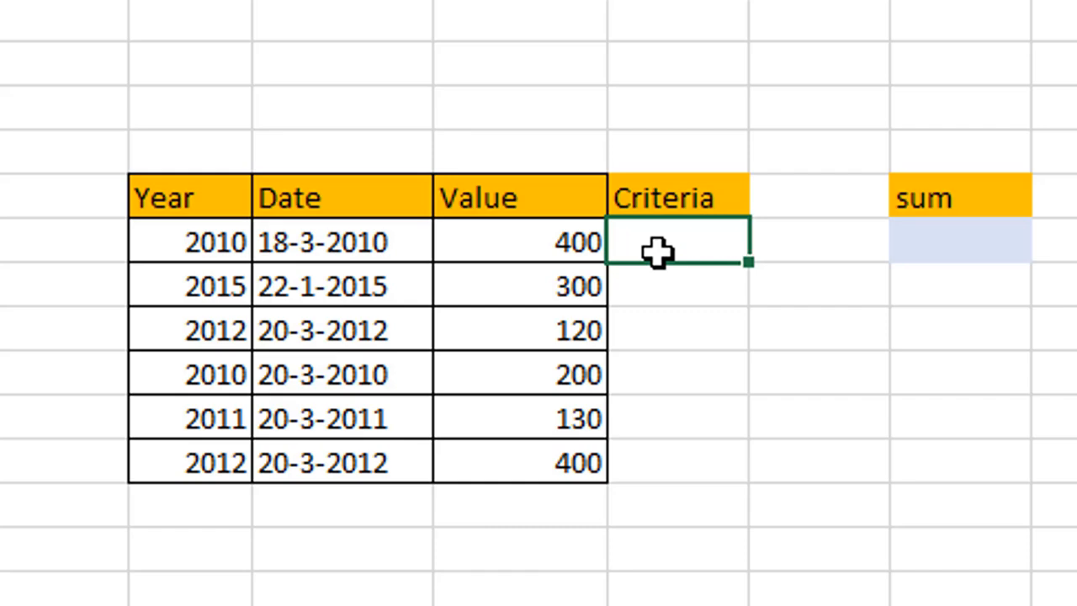
Enter the formula =SUMIF(D6:D11,G6,F6:F11) in cell I6 under the sum heading
click(975, 245)
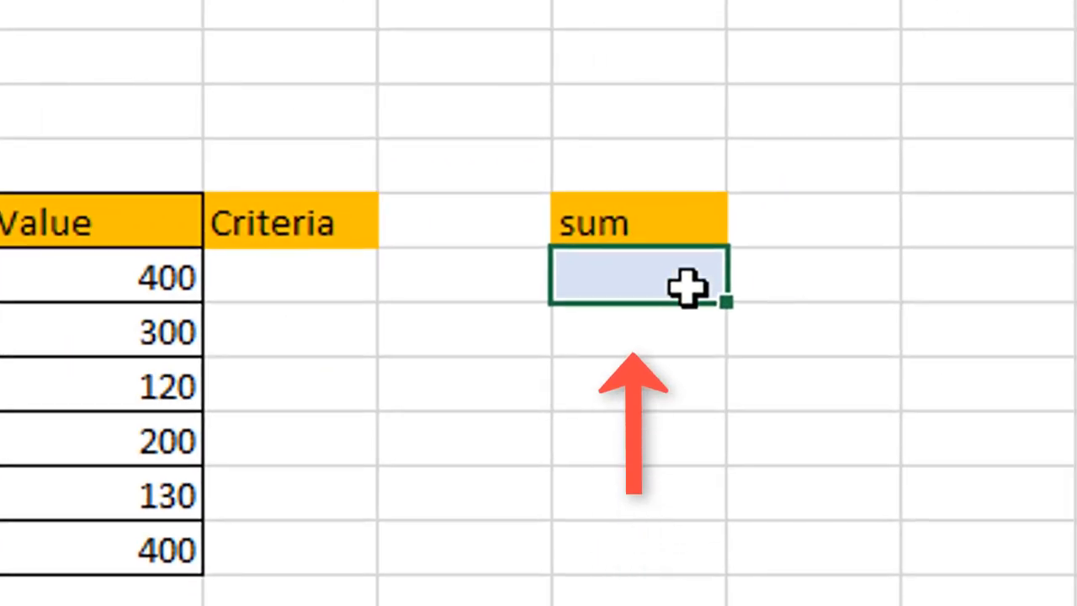
text(=)
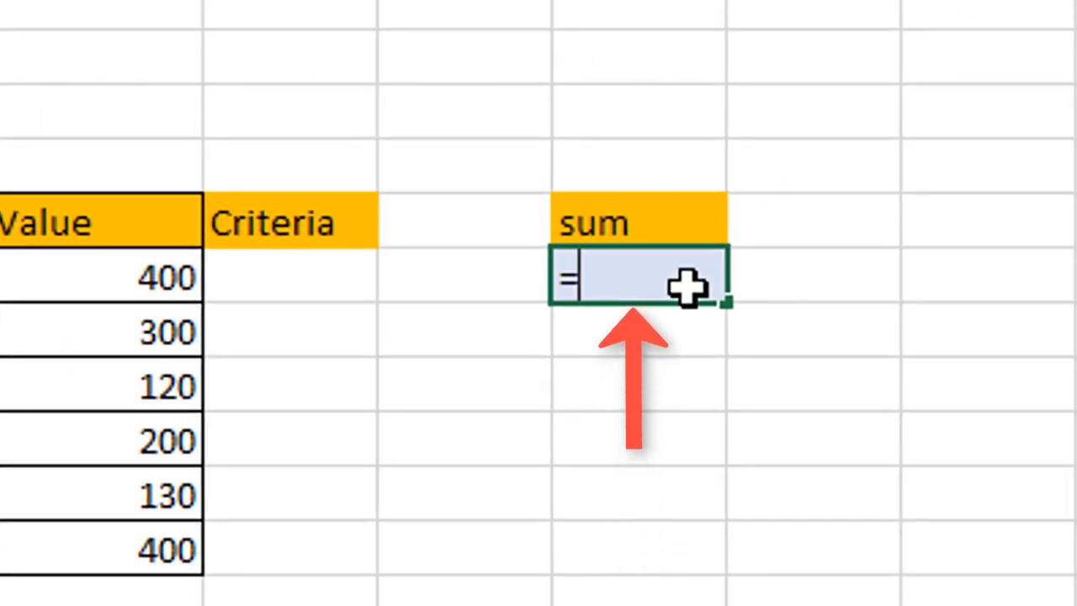
text(sumi)
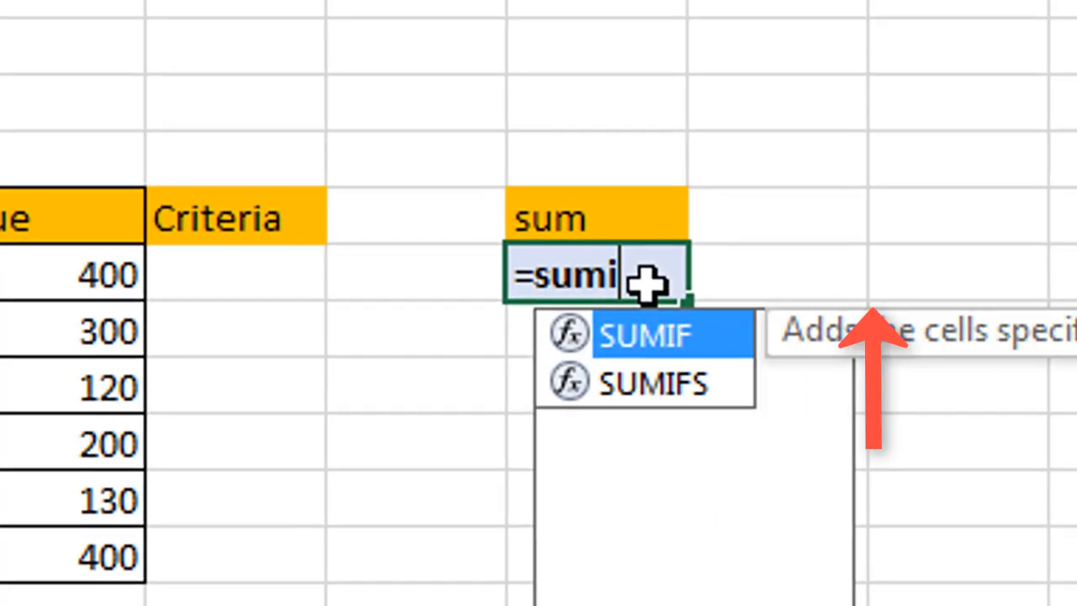
text(f()
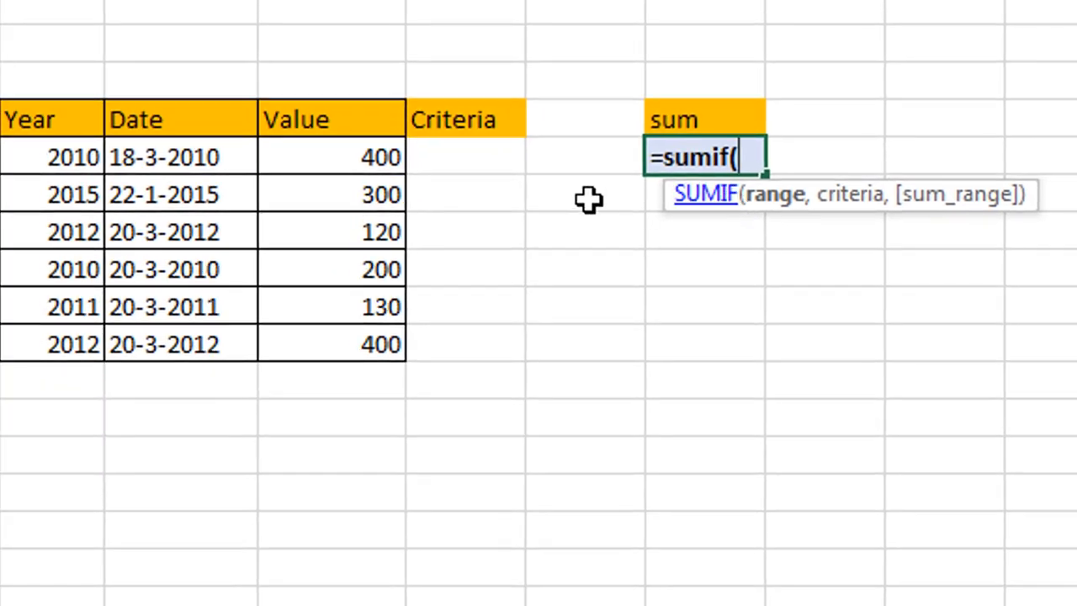
drag(58, 157, 43, 344)
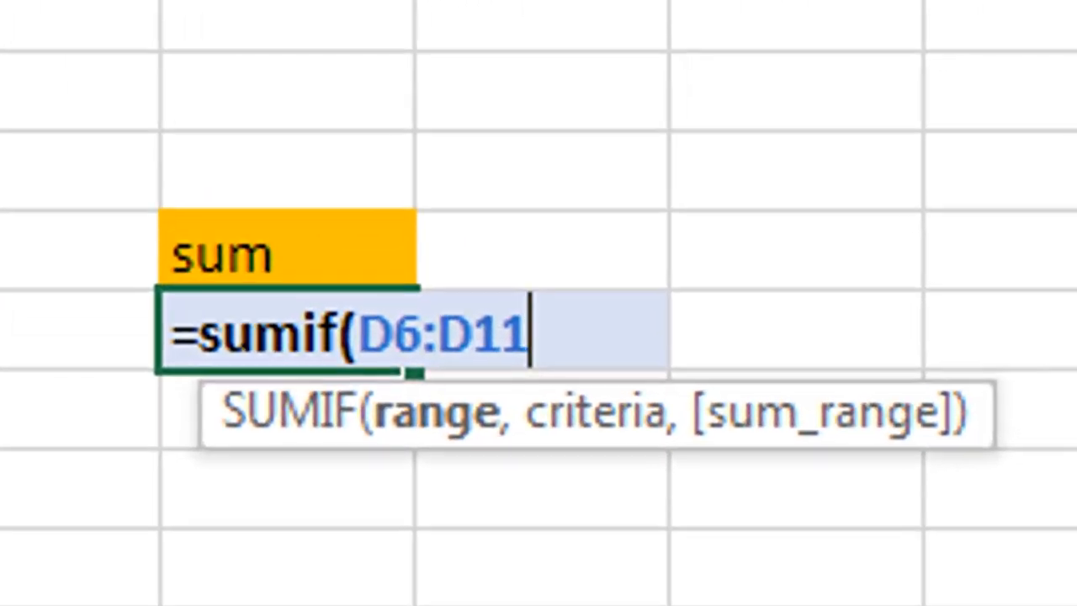
text(,)
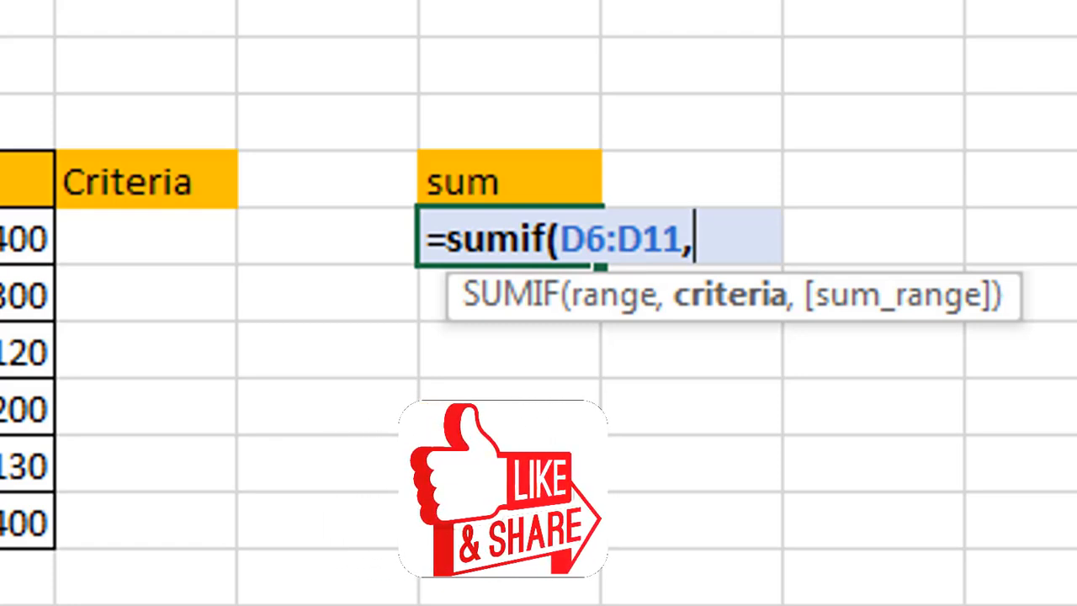
click(135, 245)
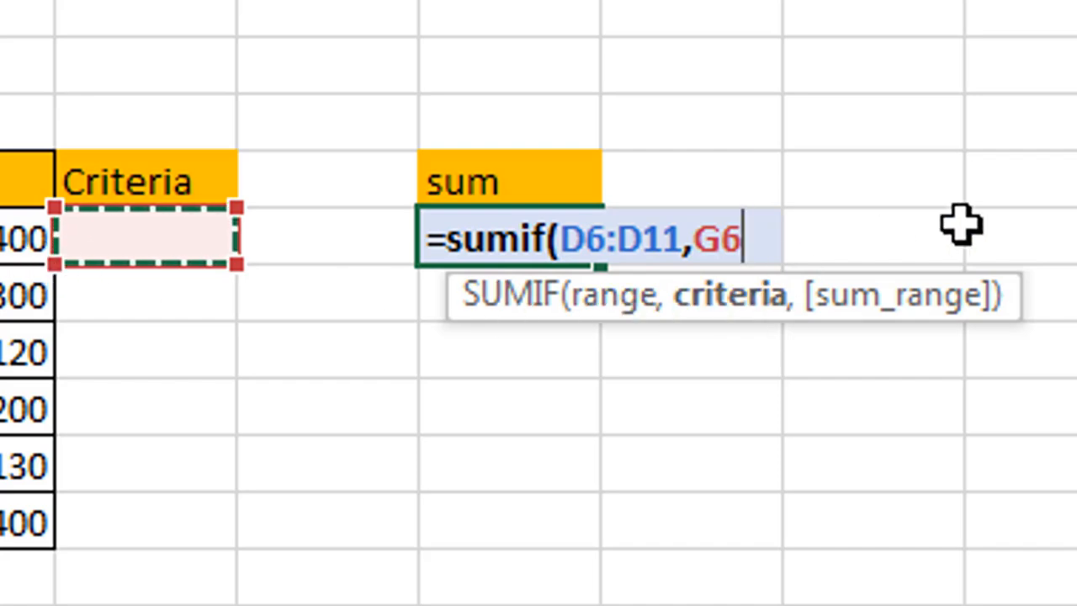
text(,)
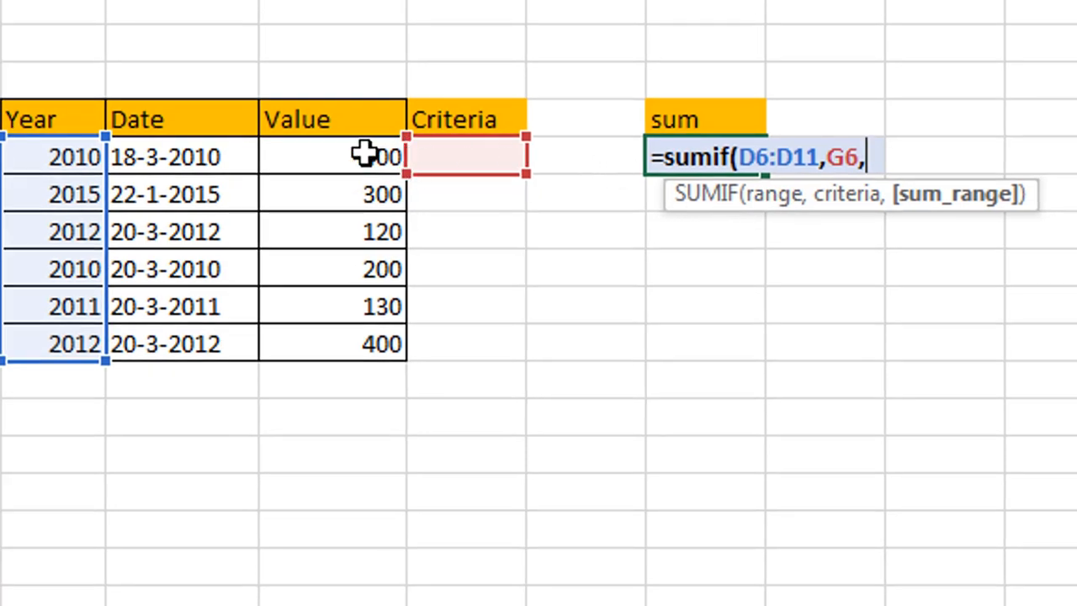
drag(363, 153, 354, 348)
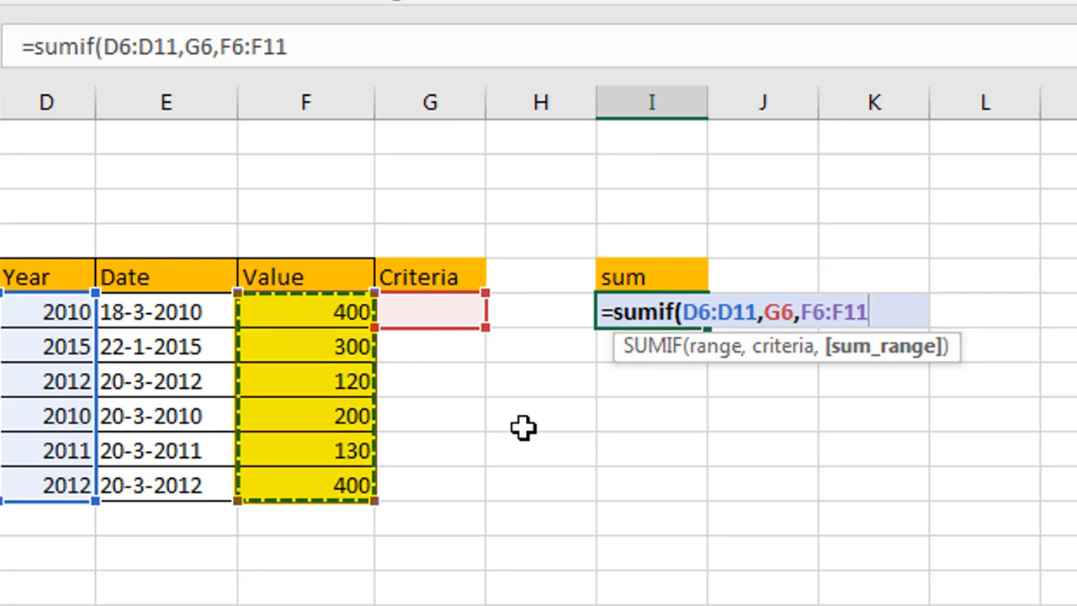
text())
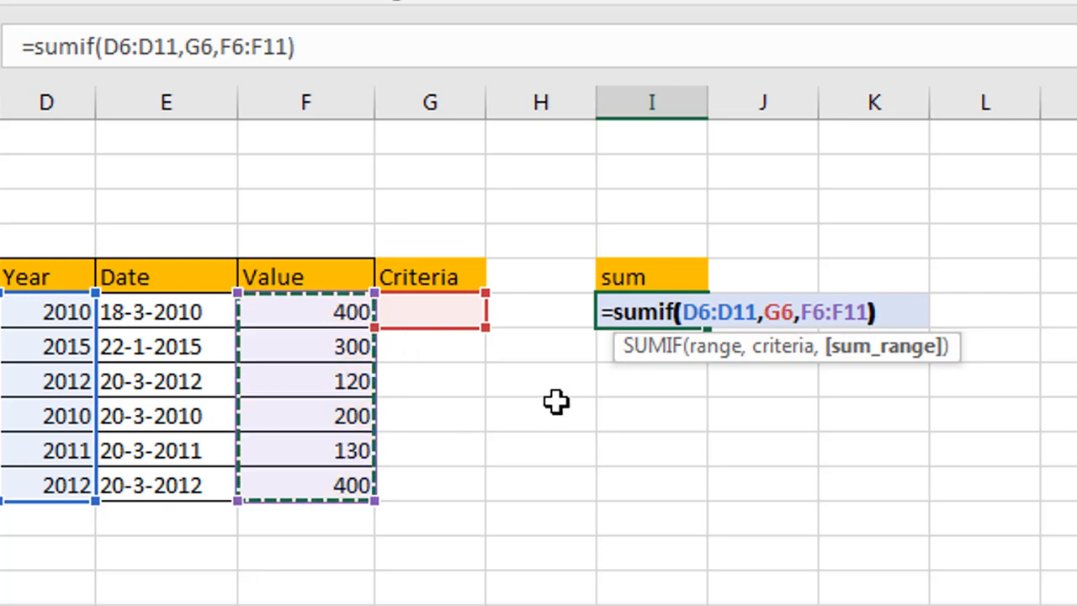
key(Return)
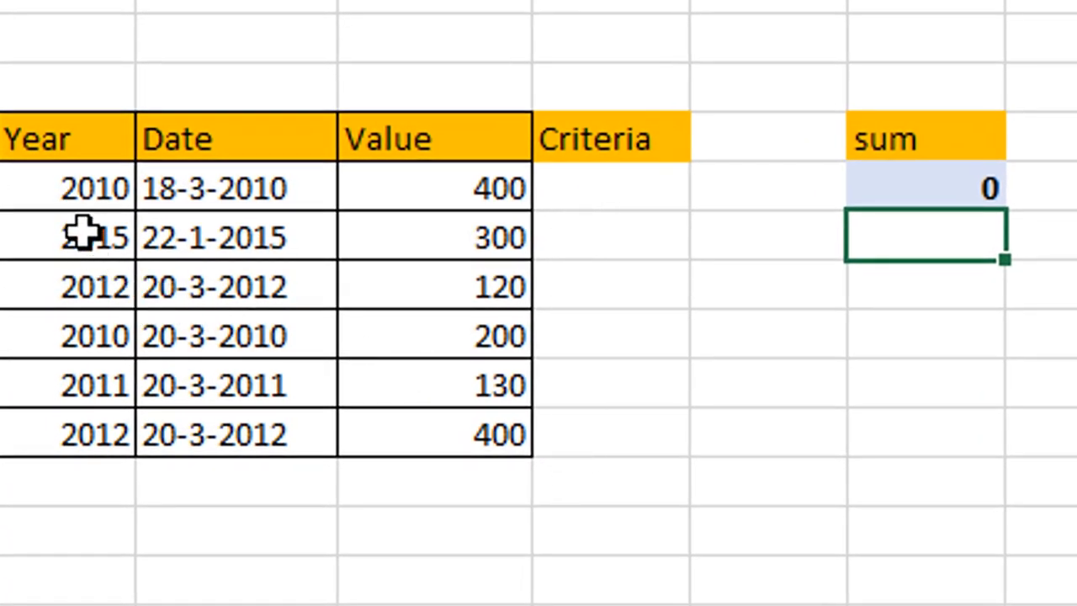
Set the year criterion in G6 to 2010 and check the Value cells of the 2010 rows
click(616, 199)
text(2010)
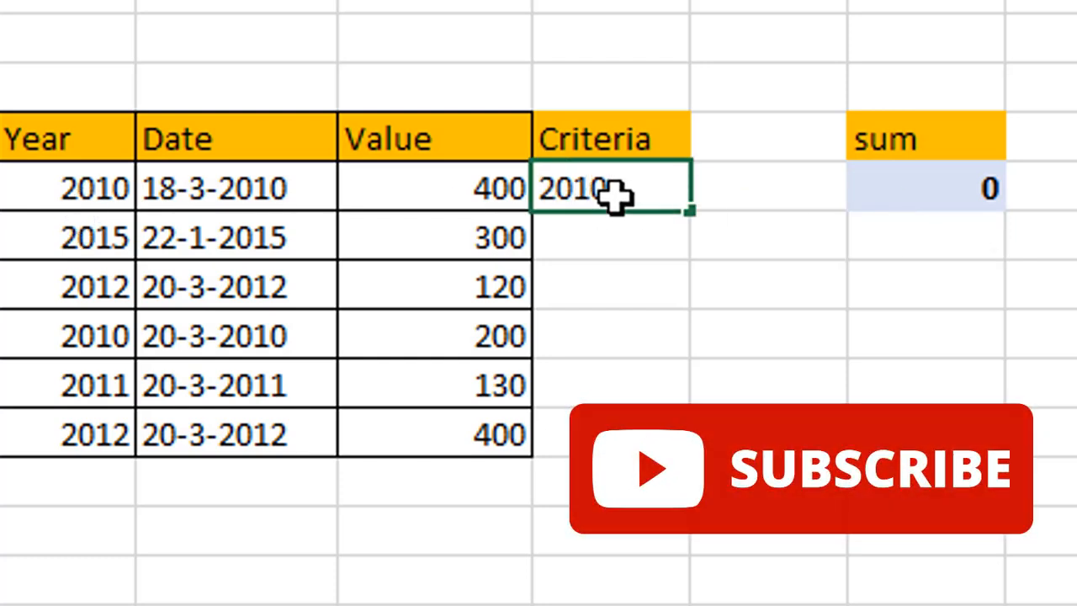
key(Return)
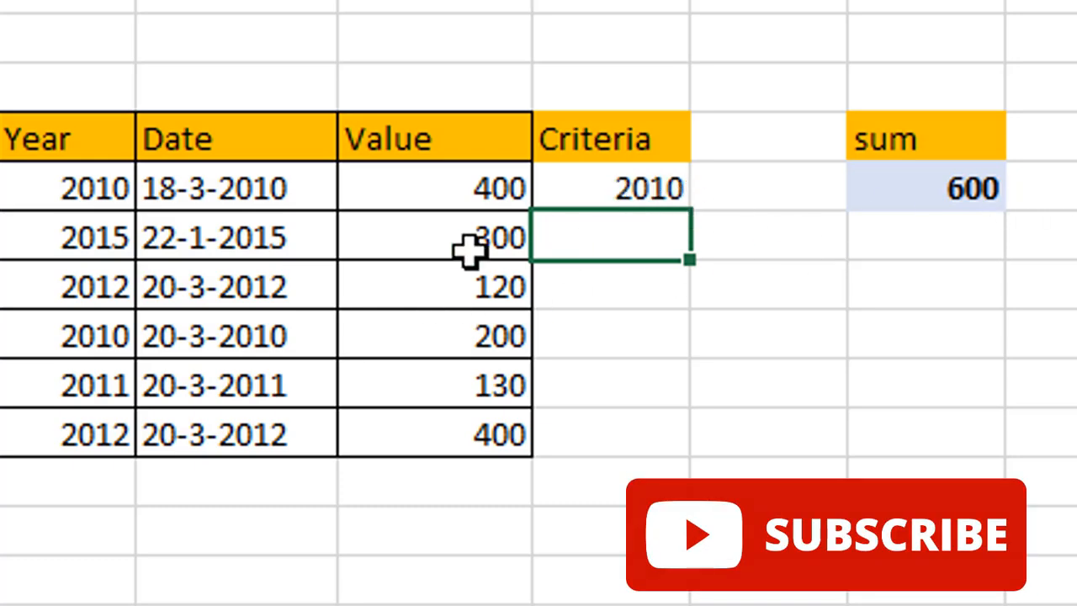
click(119, 193)
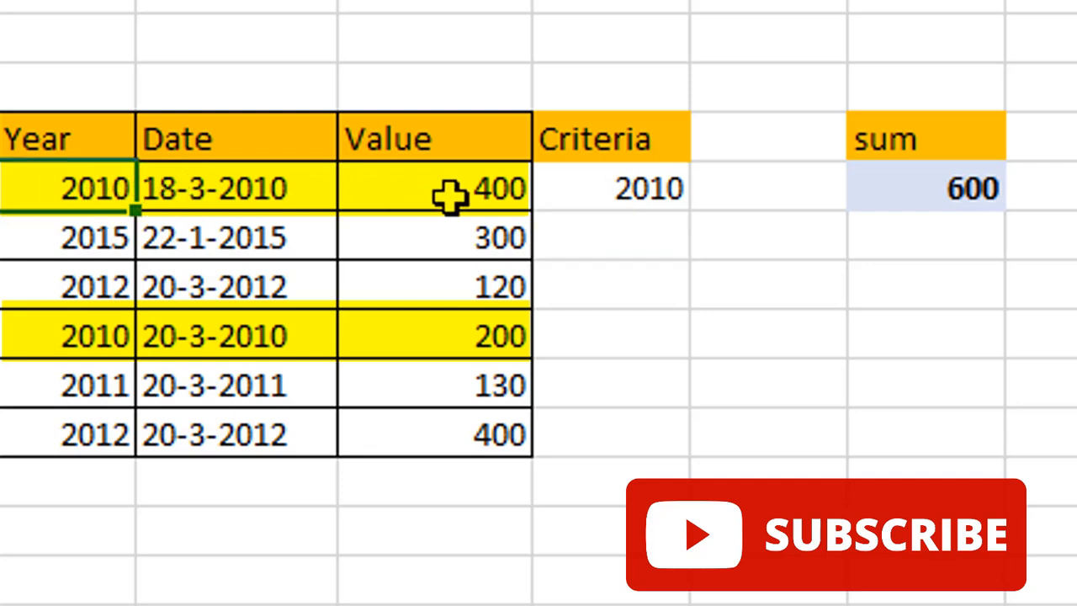
click(513, 192)
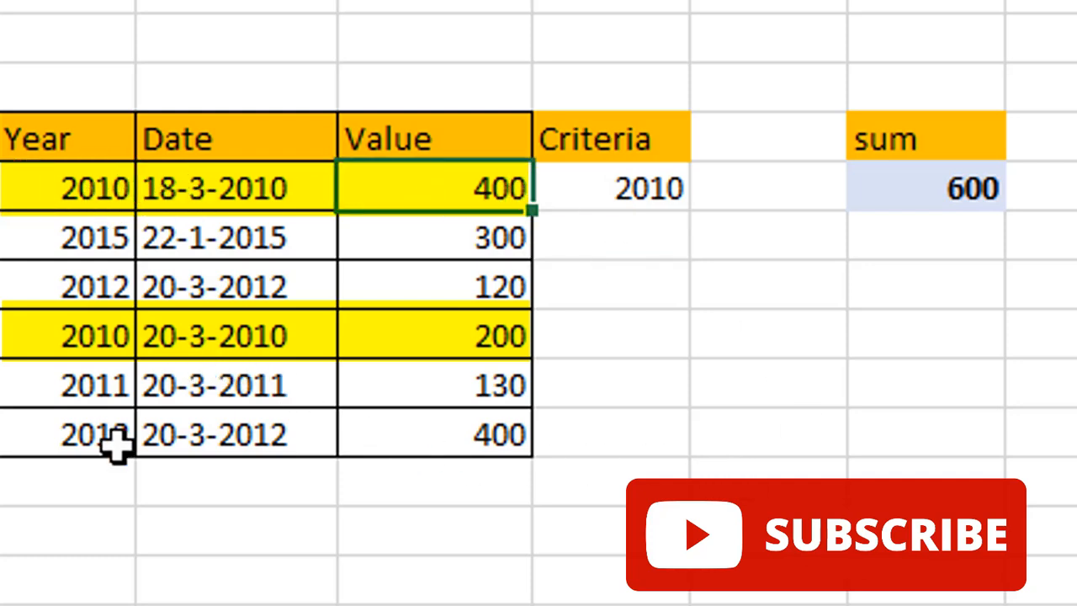
click(480, 346)
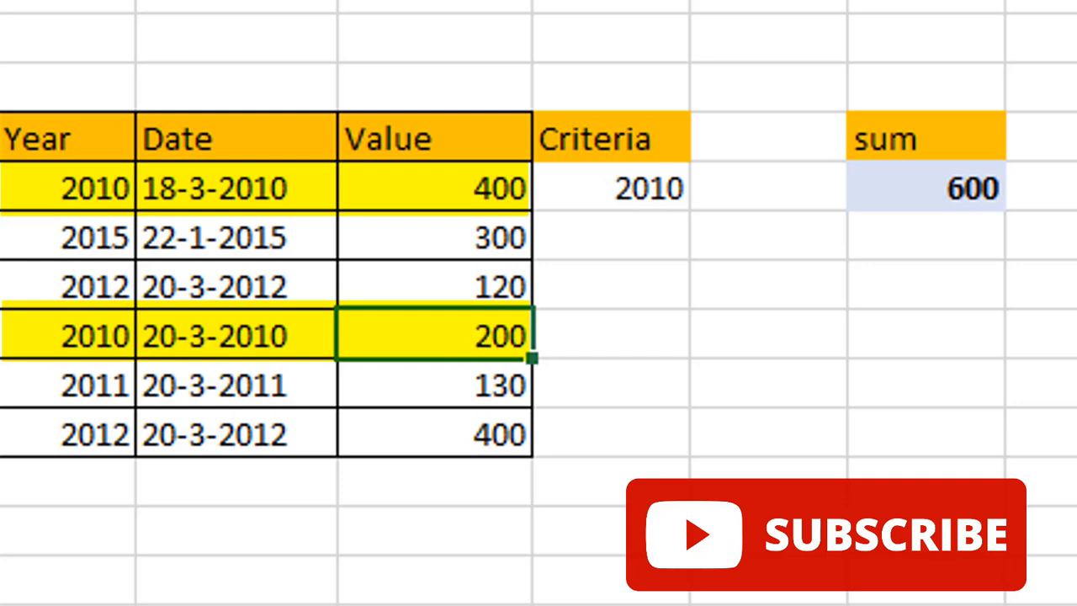
Change the year criterion in G6 to 2012 to test the SUMIF formula
click(620, 190)
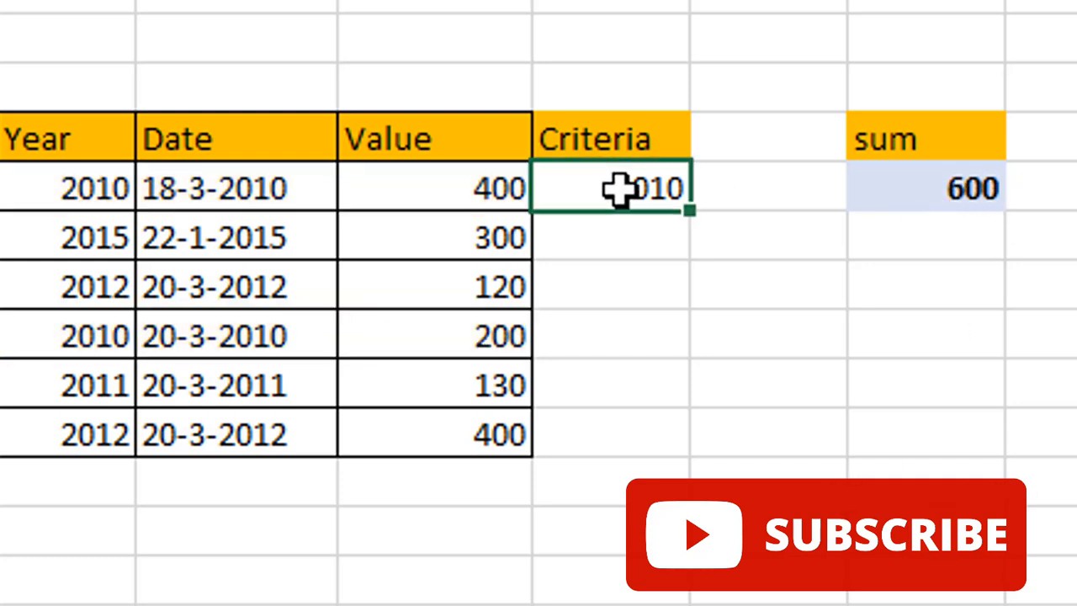
text(2012)
key(Return)
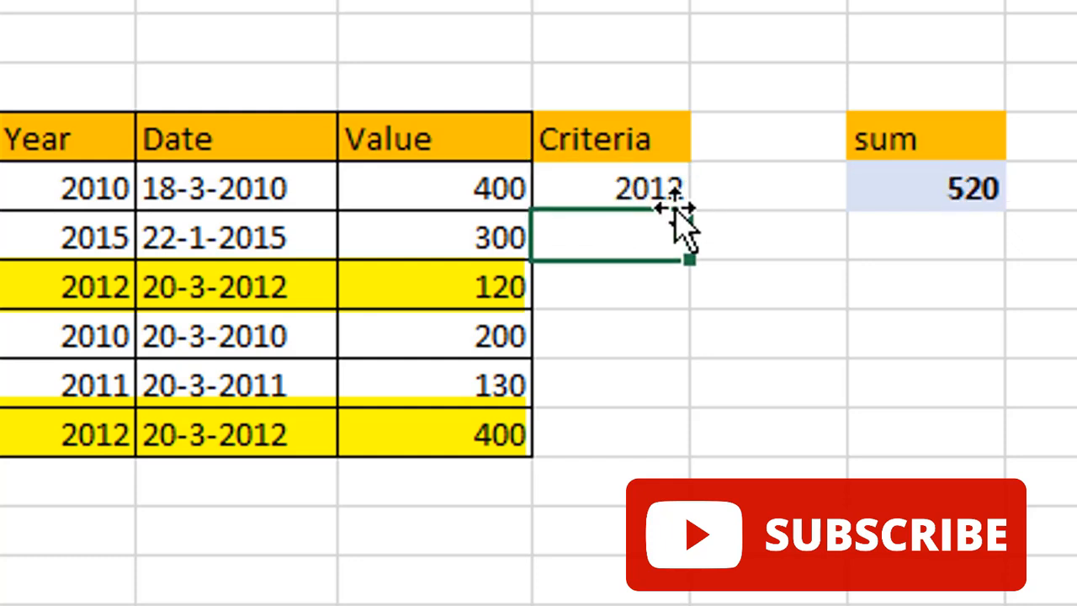
click(632, 190)
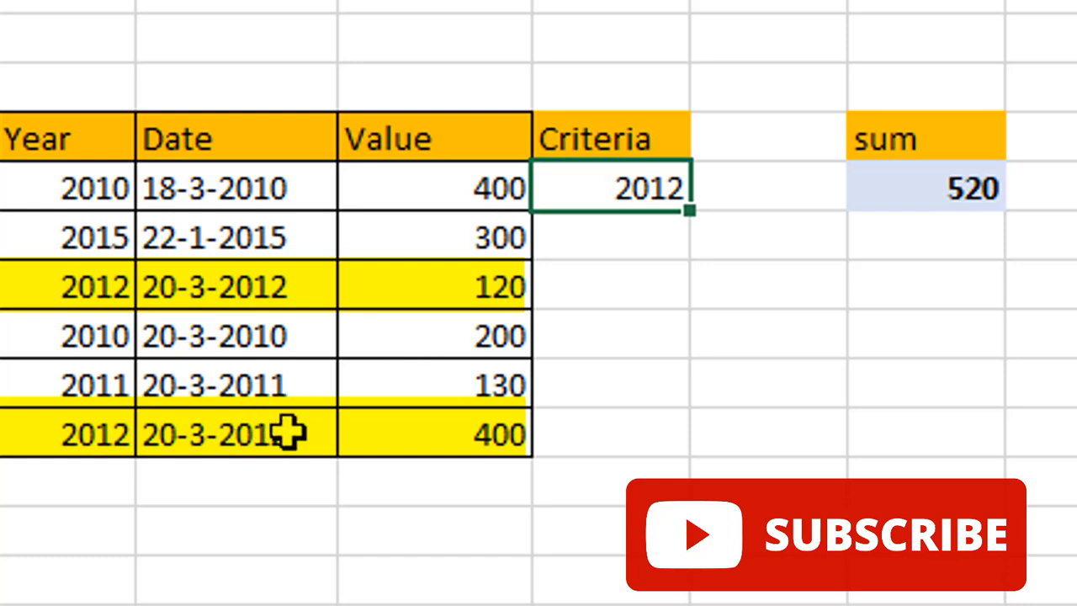